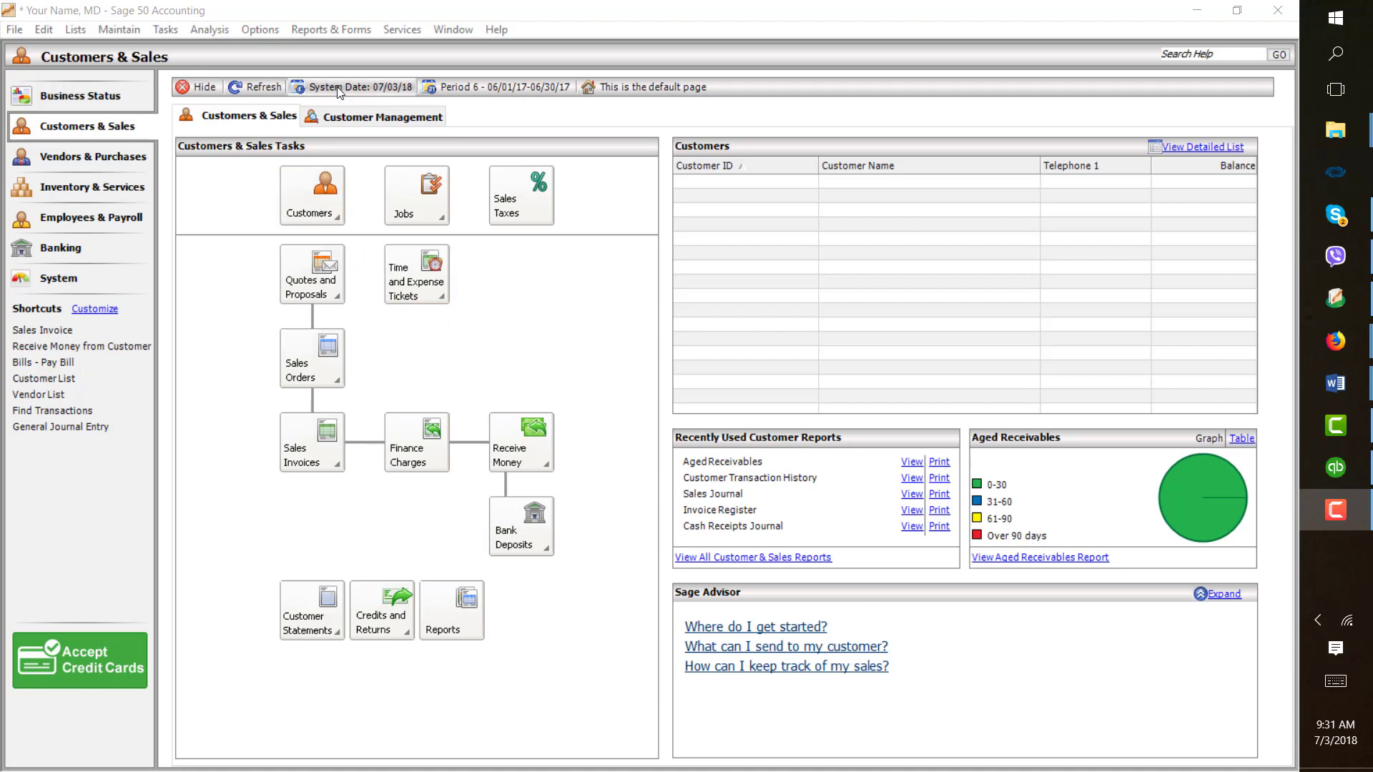
- Open the General Ledger Trial Balance report
left_click(336, 32)
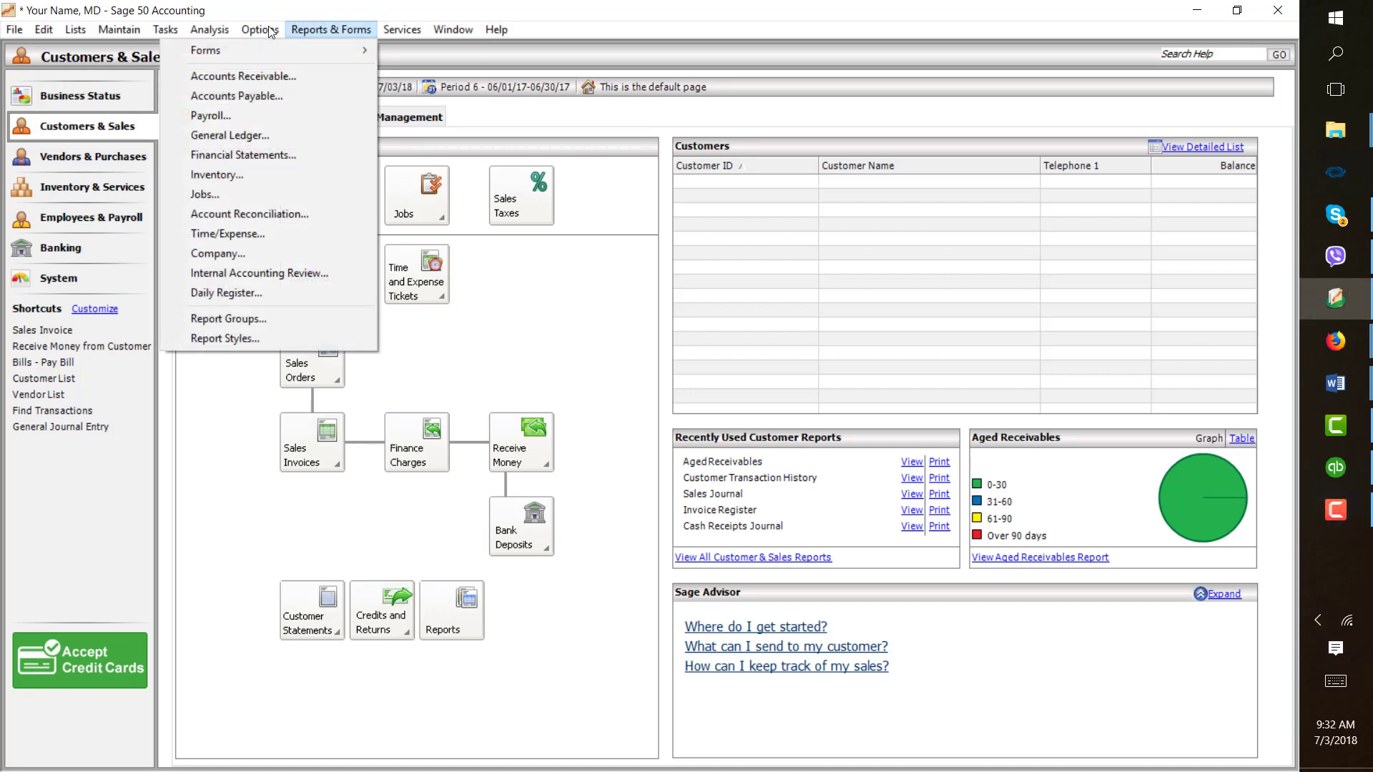
left_click(319, 136)
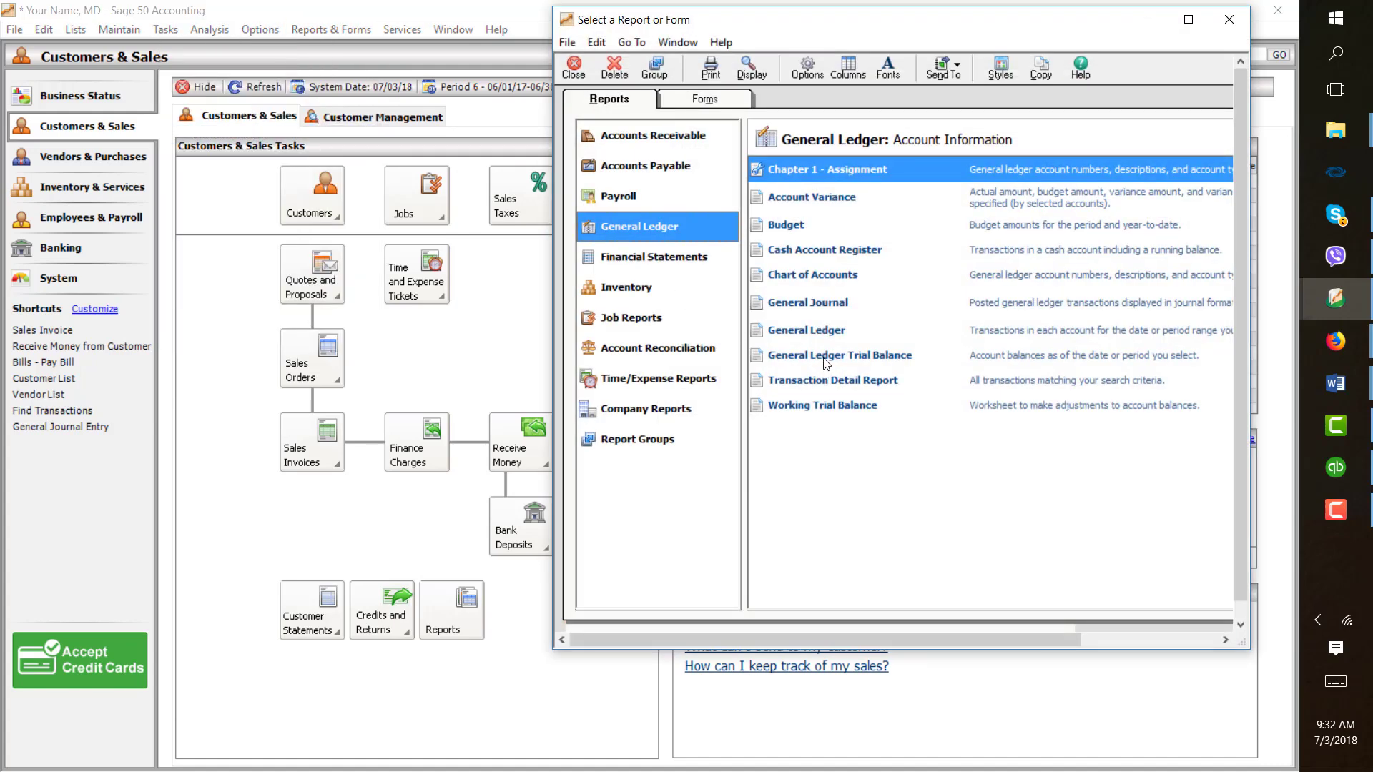
double_click(827, 363)
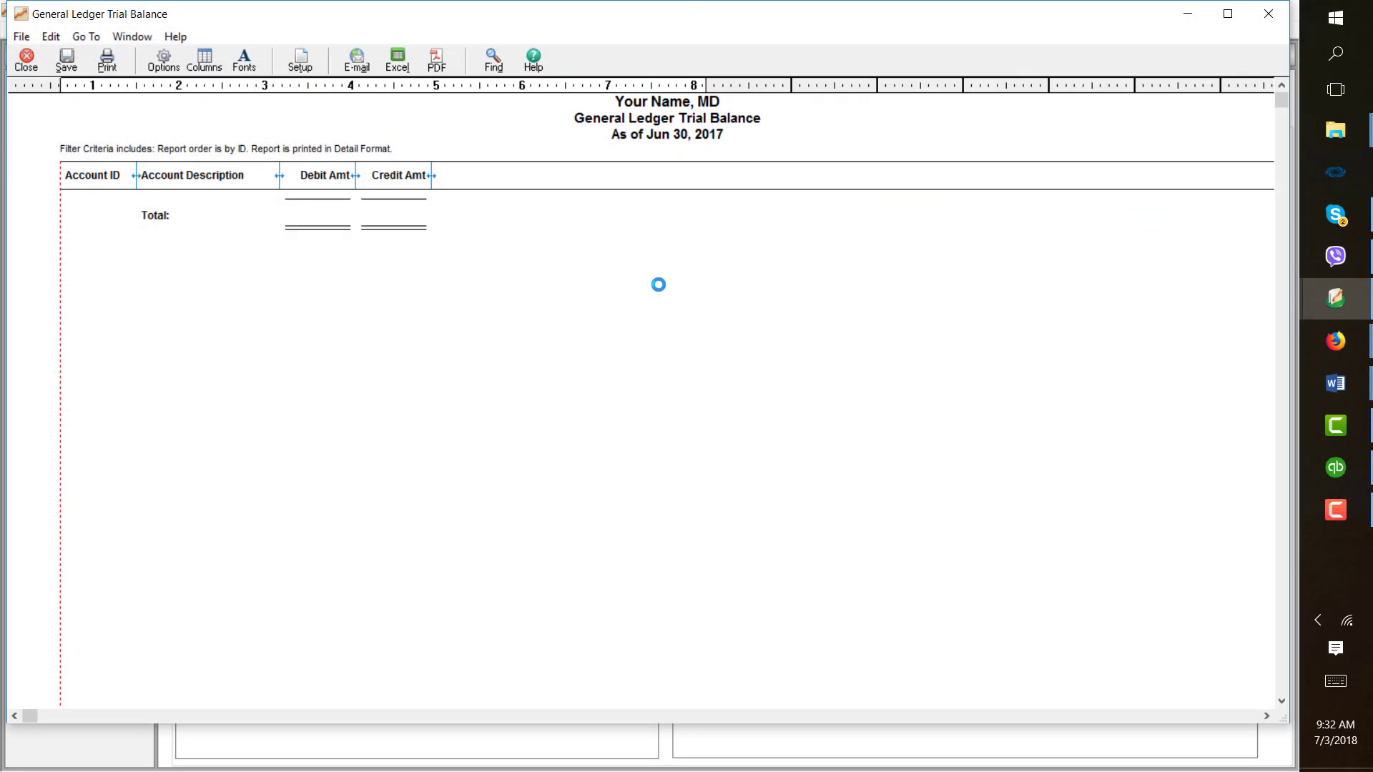
- Set the trial balance report to the specific date December 31, 2017, review it, and close the report windows
left_click(163, 60)
left_click(339, 141)
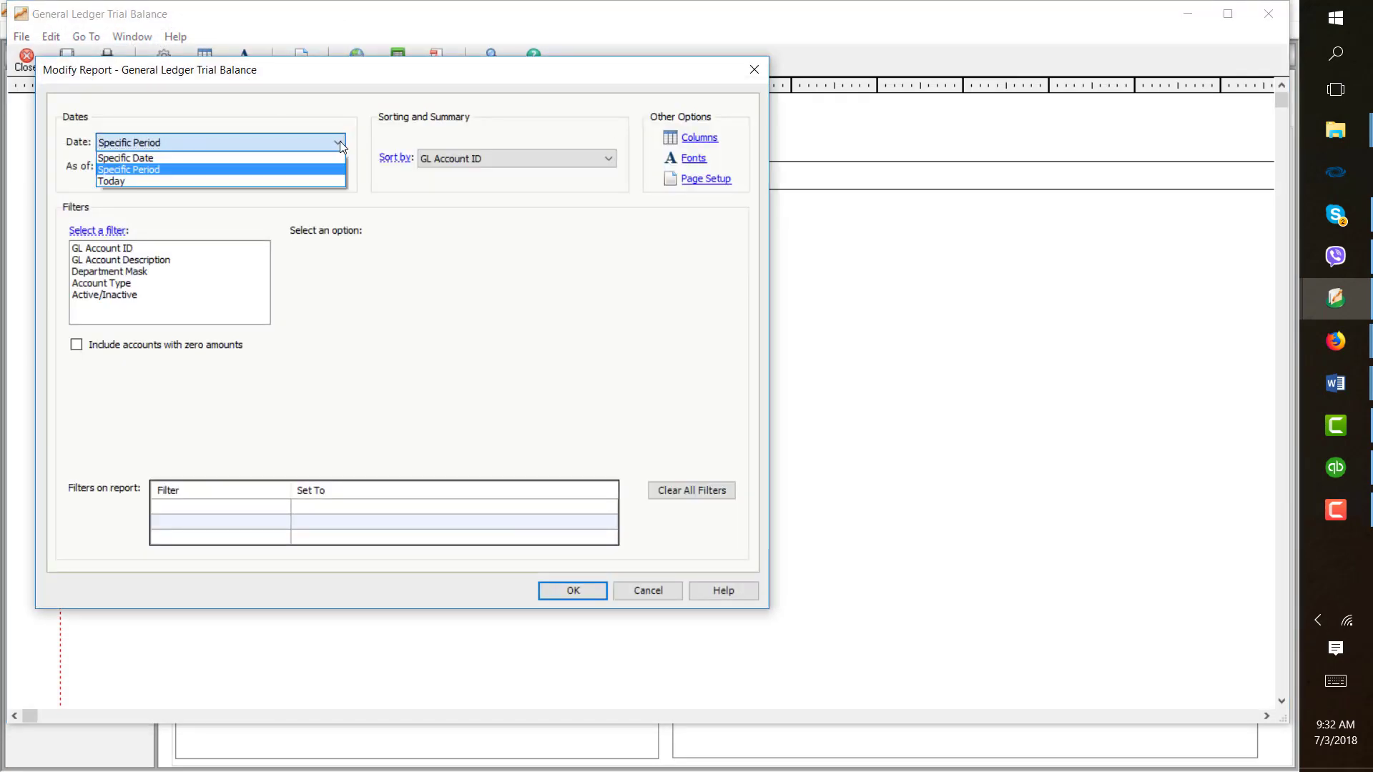
left_click(327, 158)
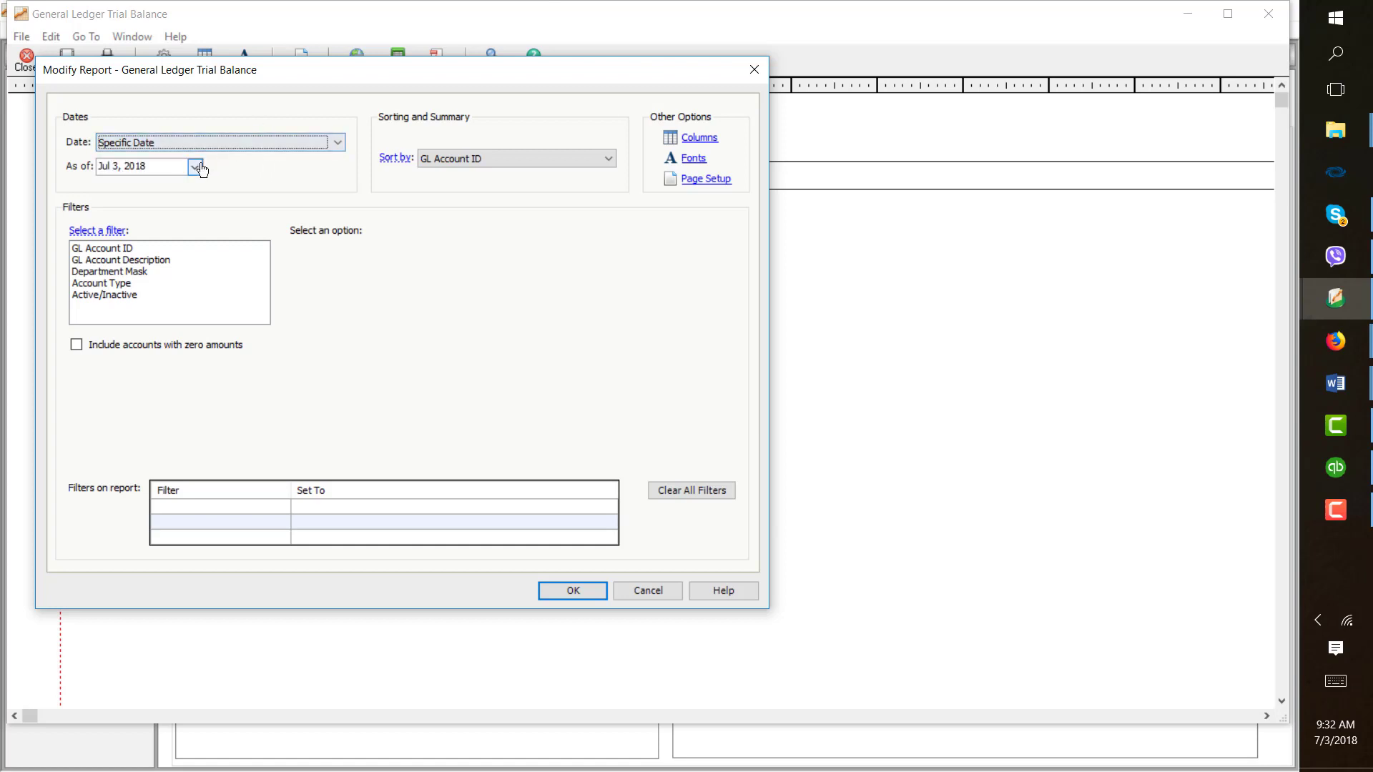
left_click(196, 166)
left_click(106, 192)
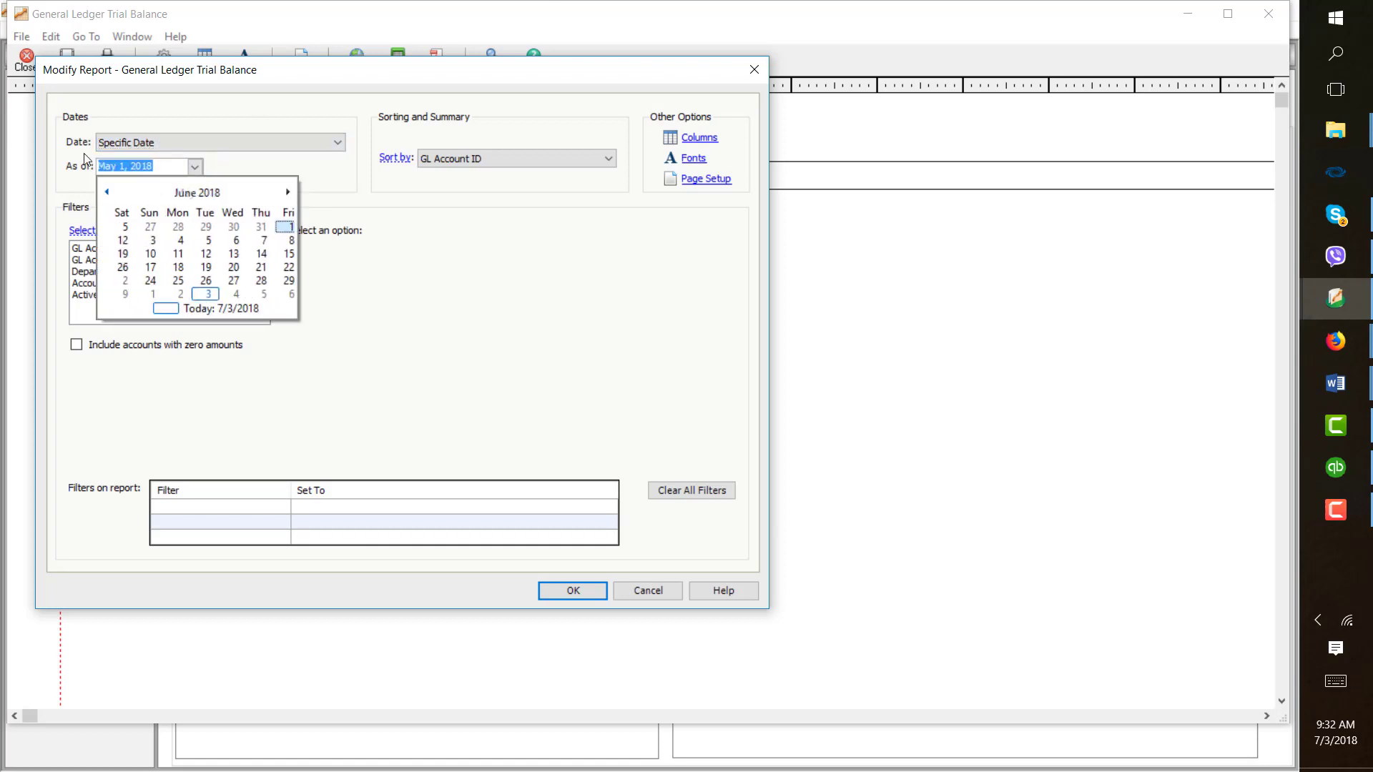
key("Page_Up")
key("Page_Up")
key("Page_Up")
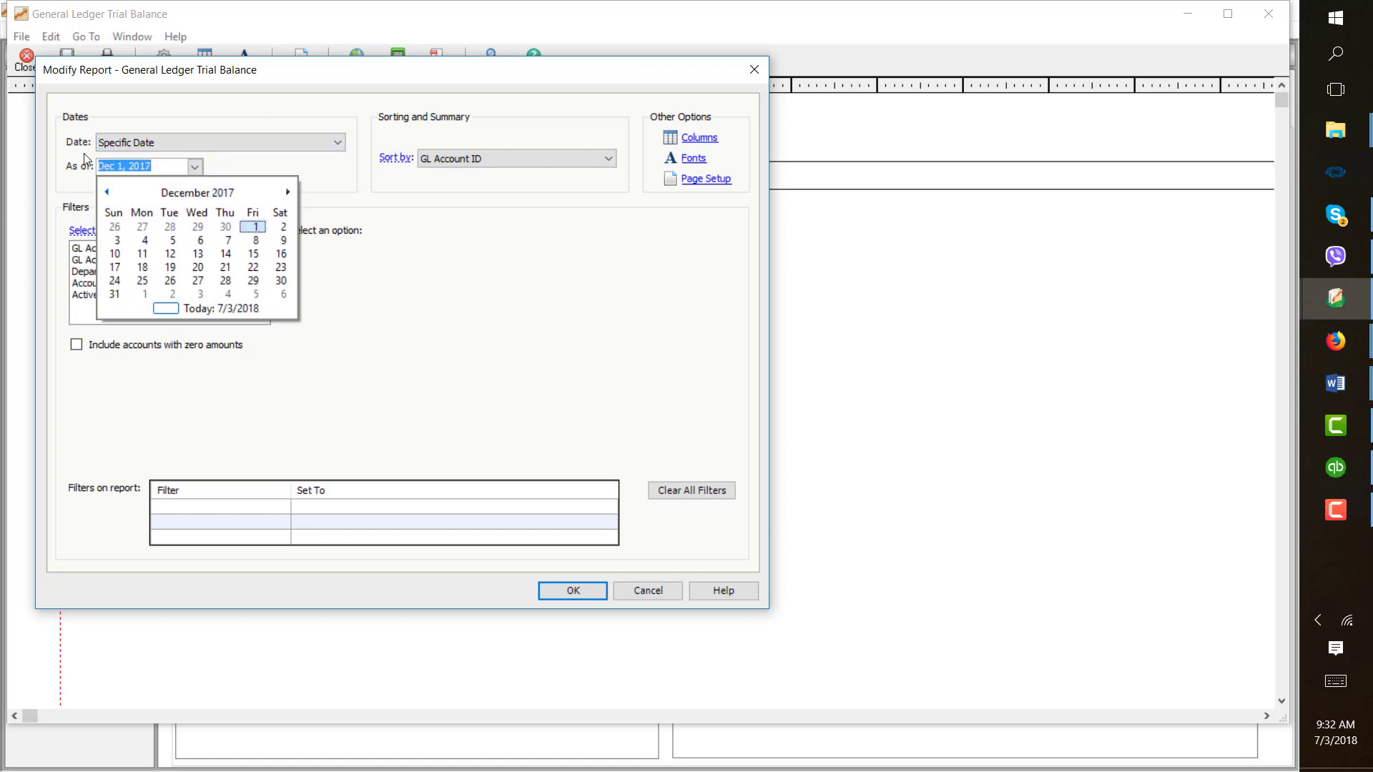
left_click(114, 294)
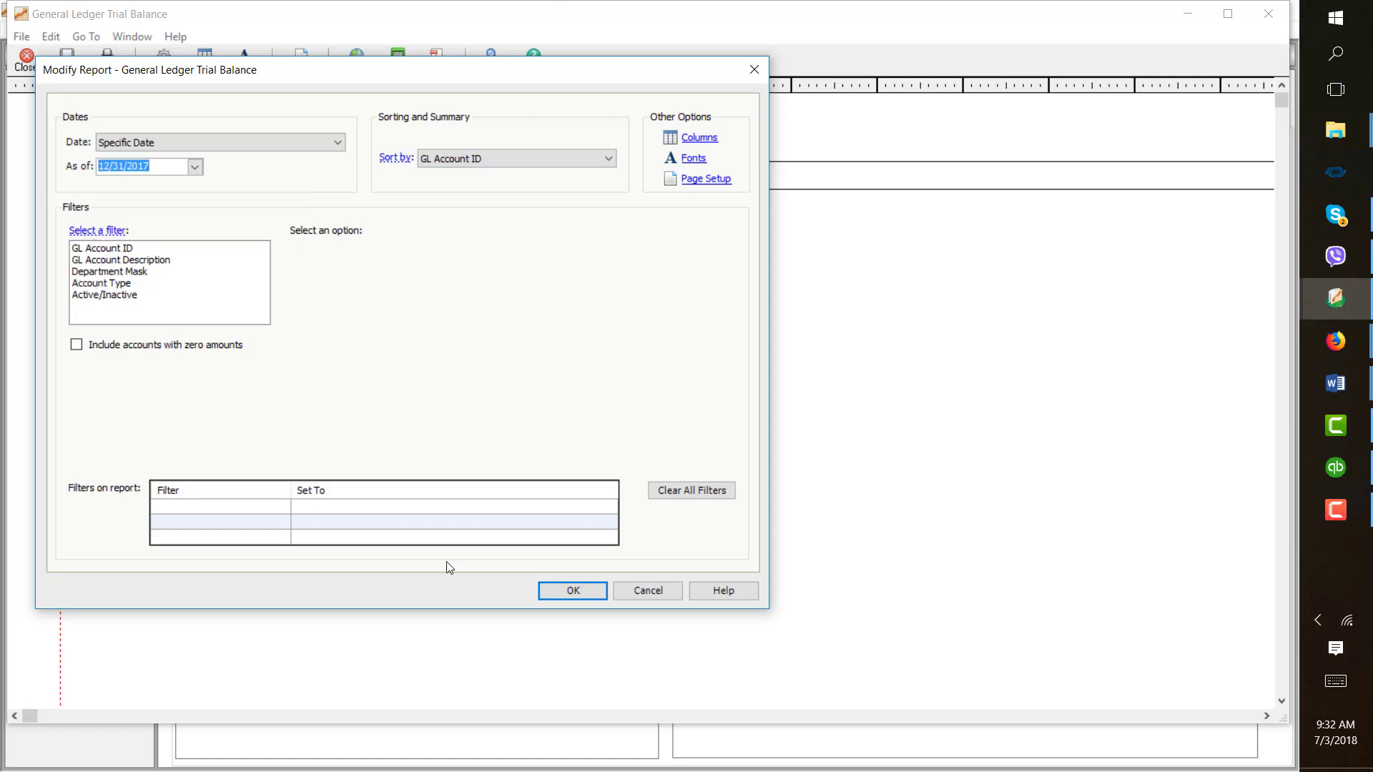
left_click(547, 591)
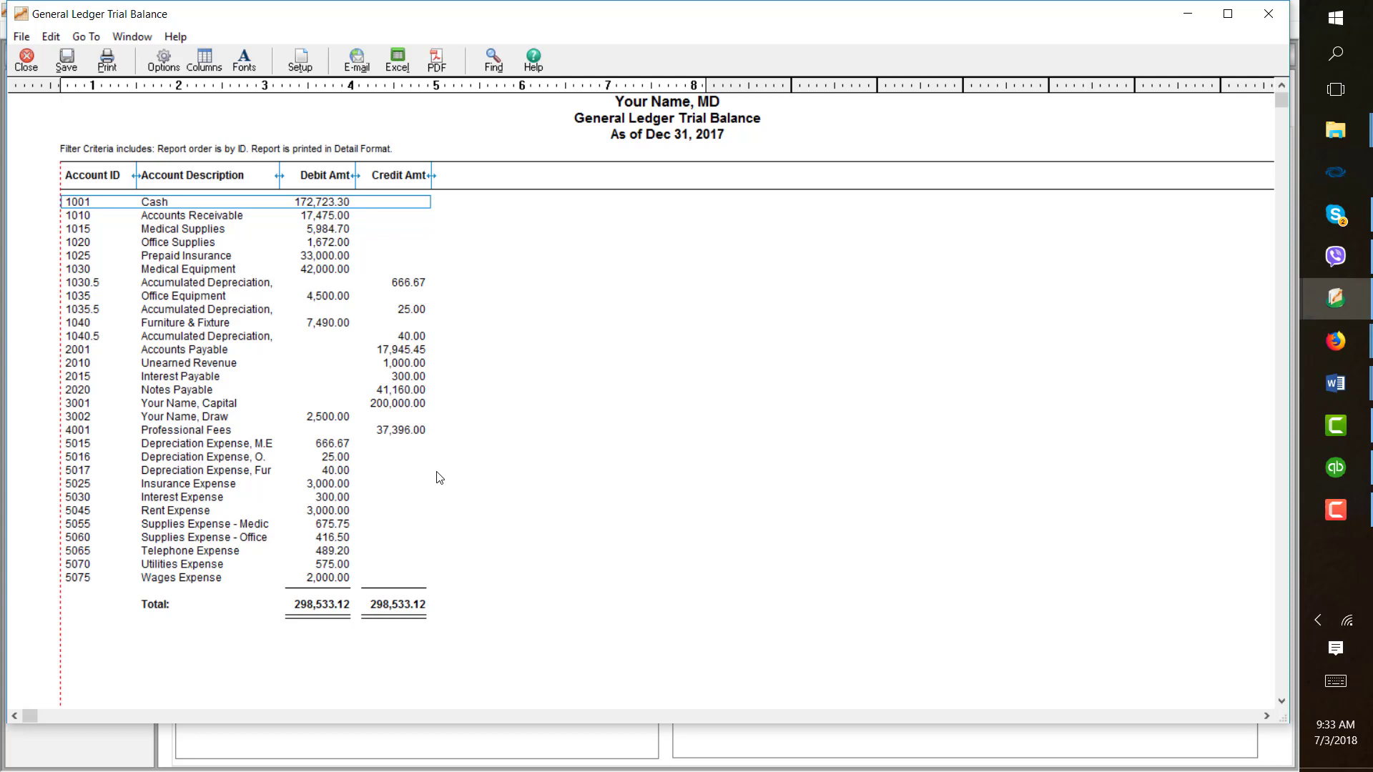
left_click(1267, 14)
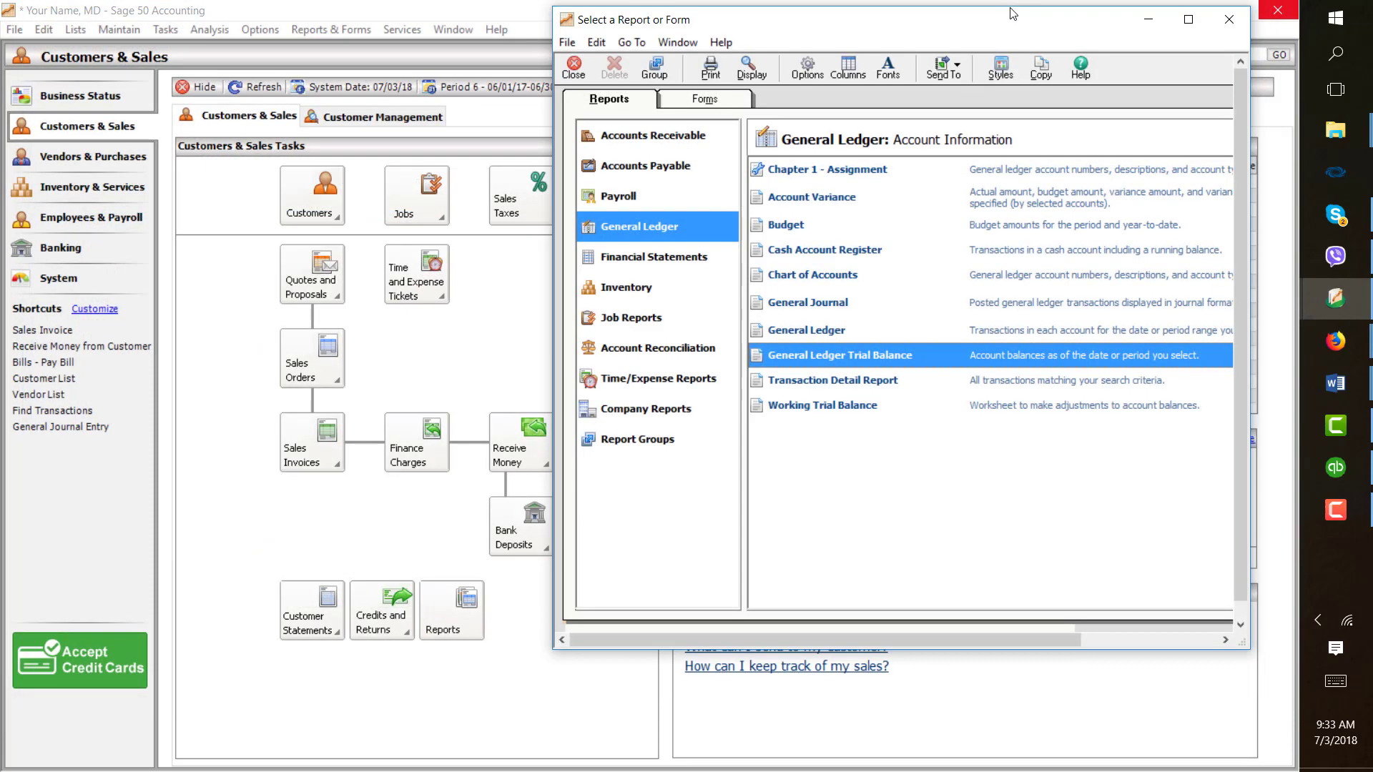
left_click(1245, 20)
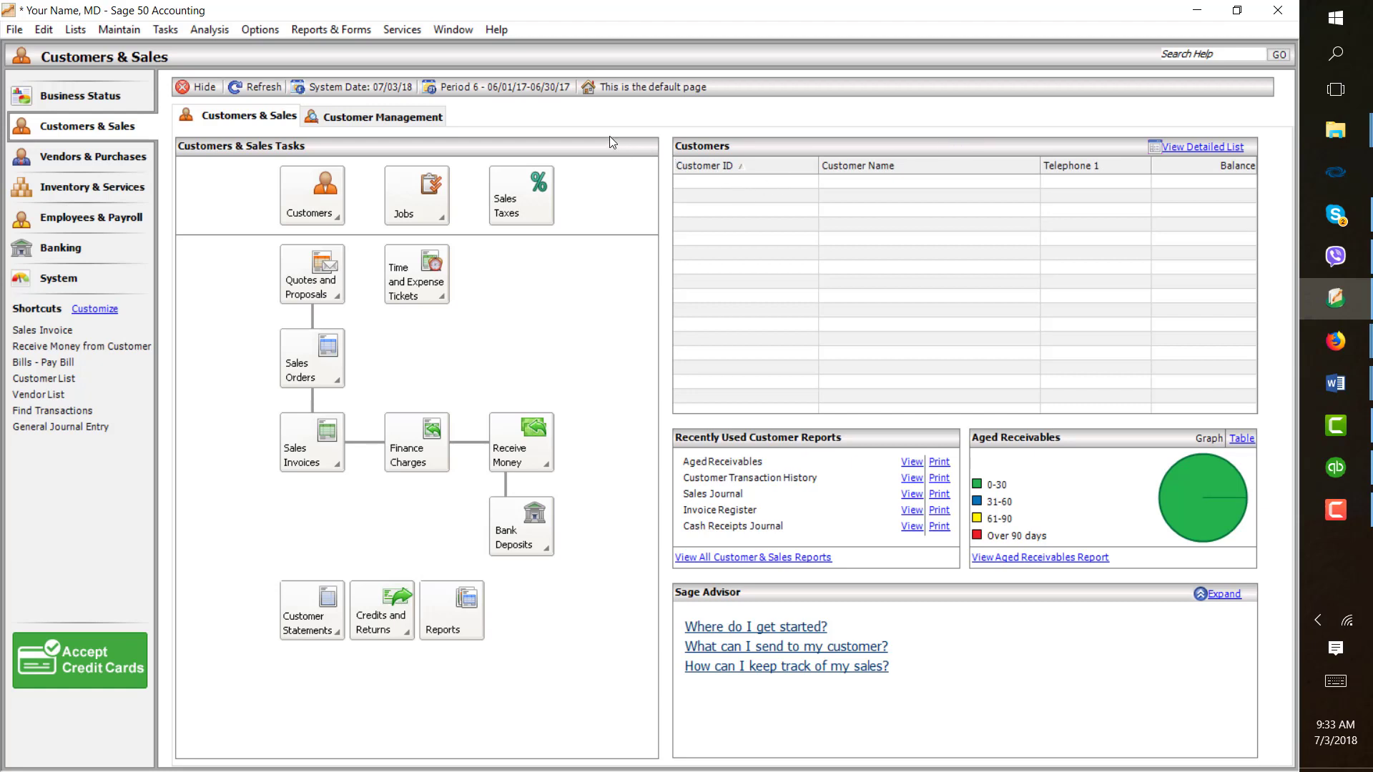
- Open a new general journal entry and set its date to December 30, 2017
left_click(170, 32)
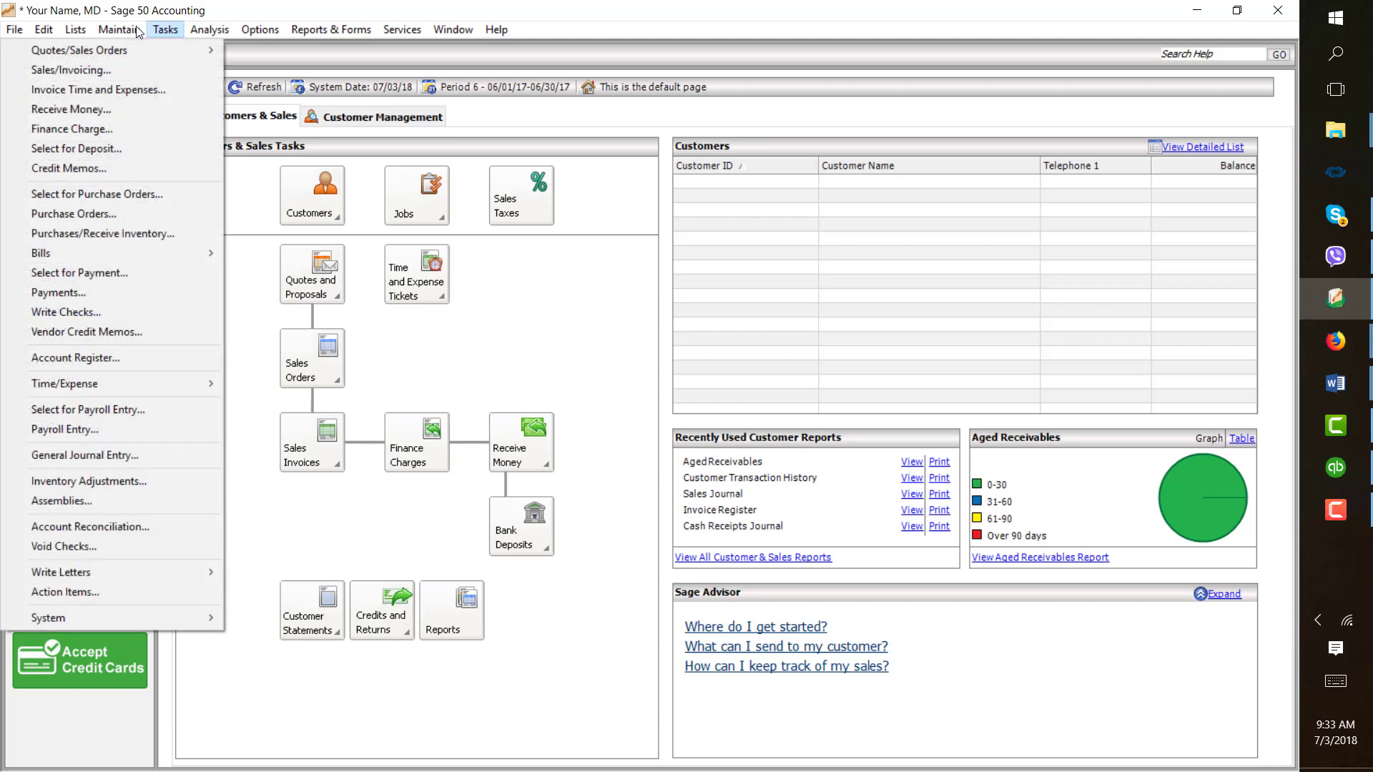
left_click(162, 461)
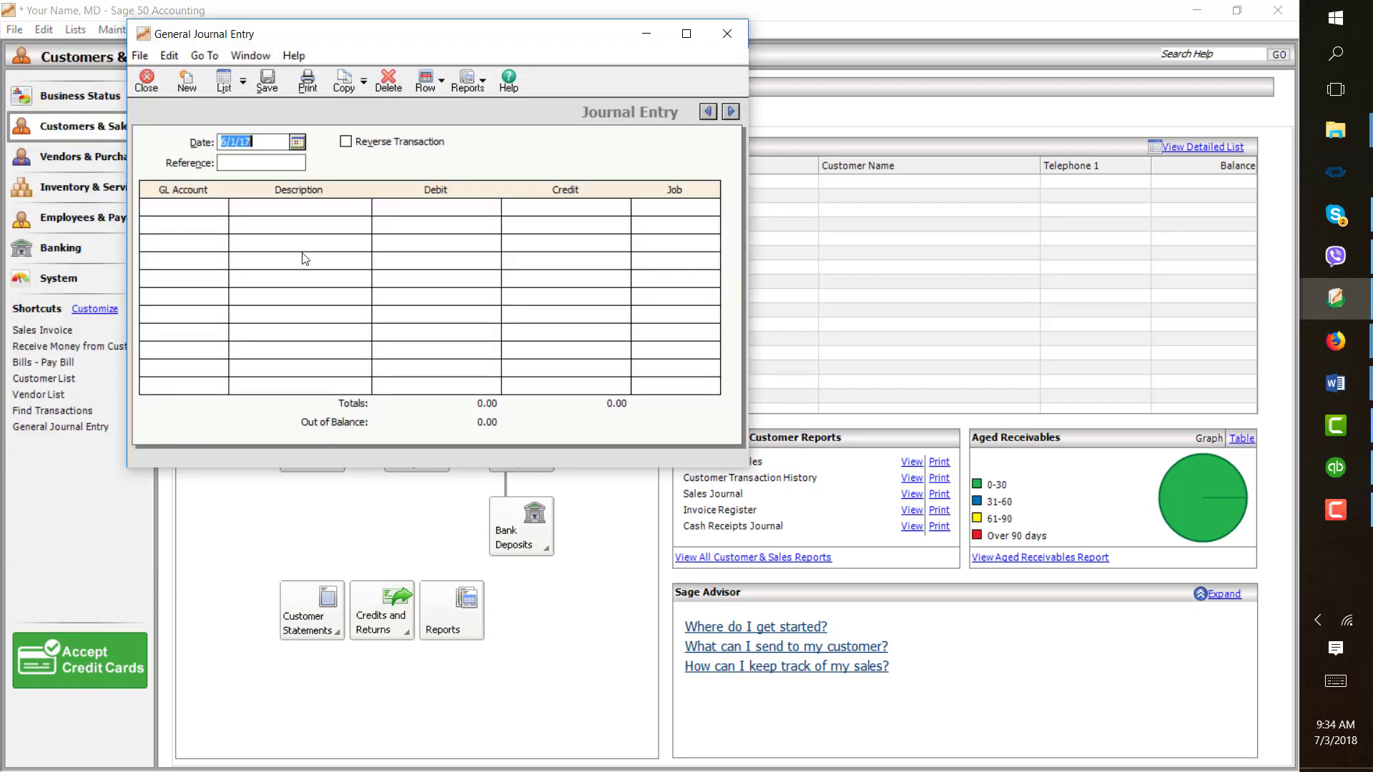
left_click(298, 141)
left_click(377, 188)
left_click(377, 189)
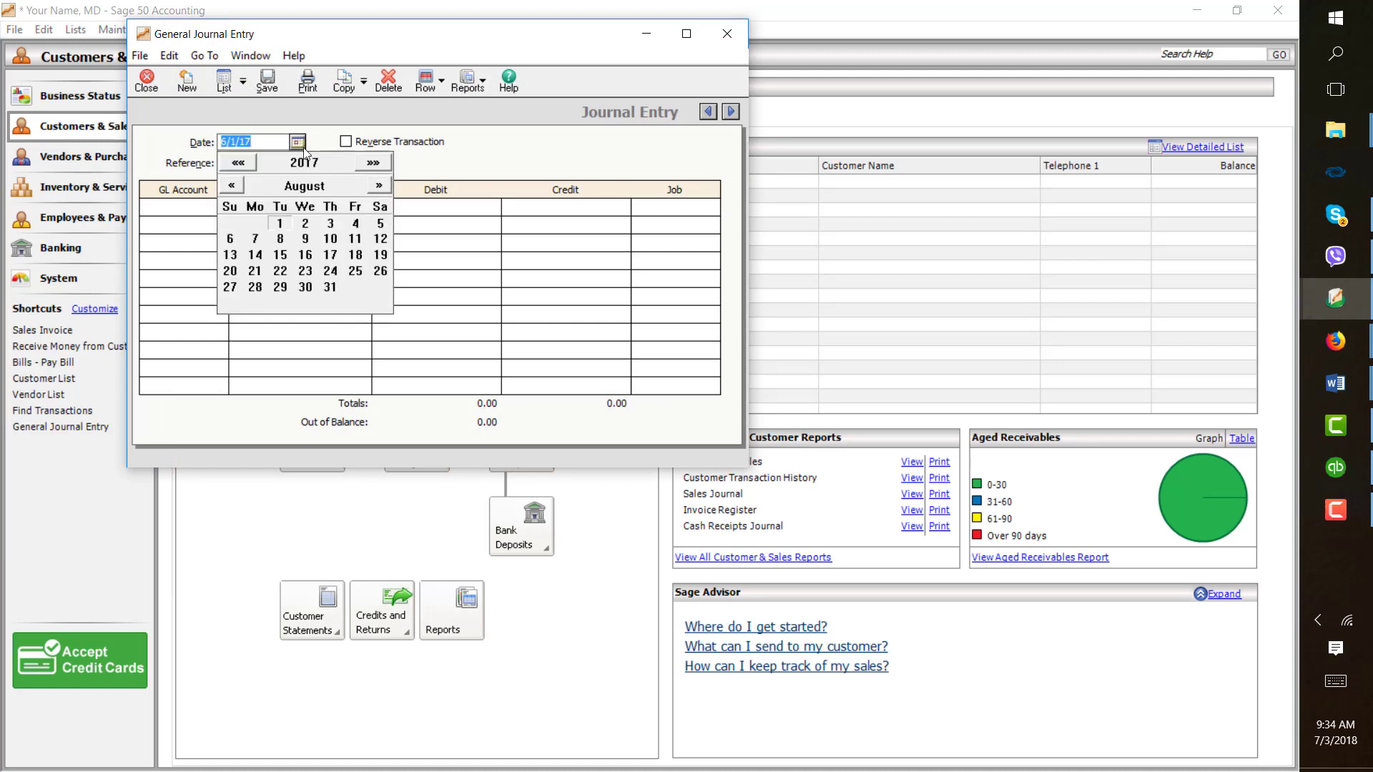
left_click(377, 188)
left_click(376, 188)
left_click(377, 188)
left_click(379, 186)
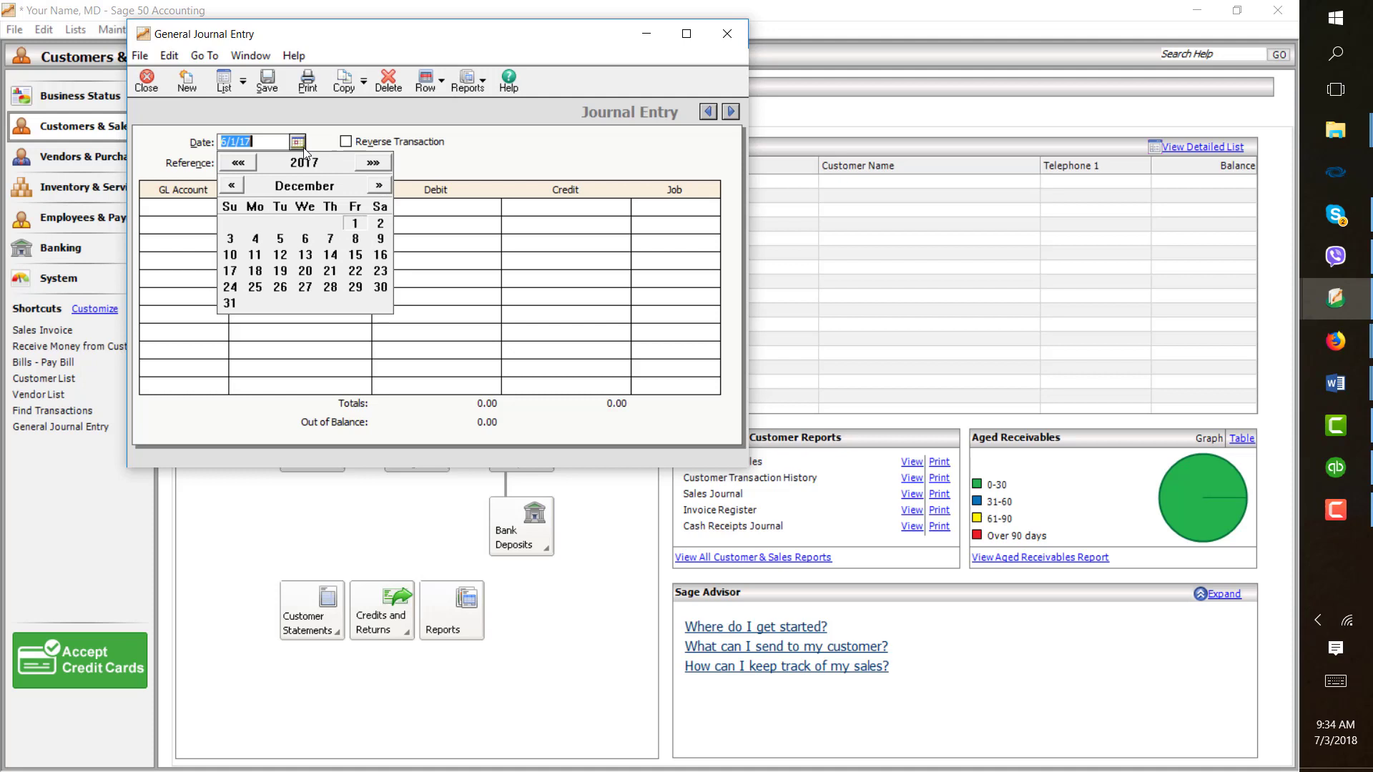
left_click(381, 288)
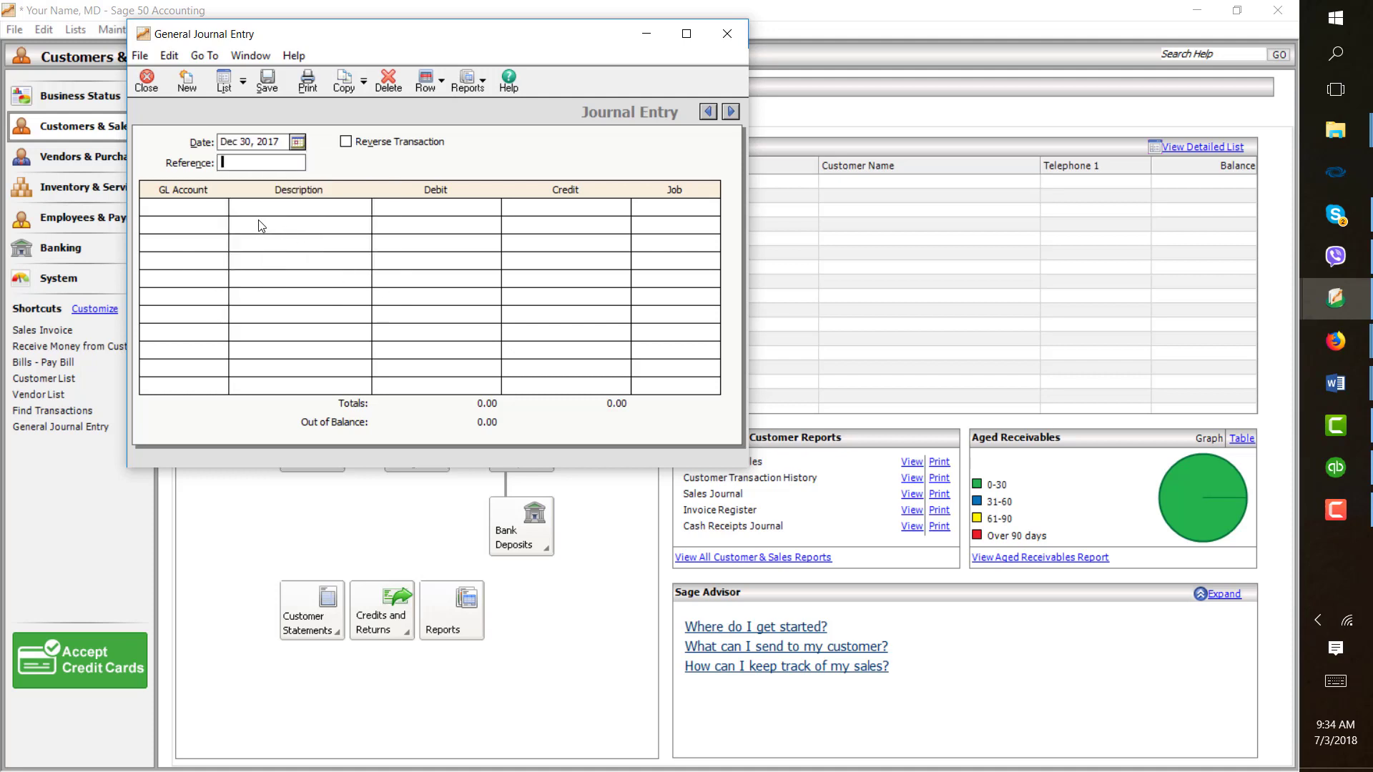
- Debit account 1005 Petty Cash 300 with the description "To establish Petty Cash"
left_click(225, 209)
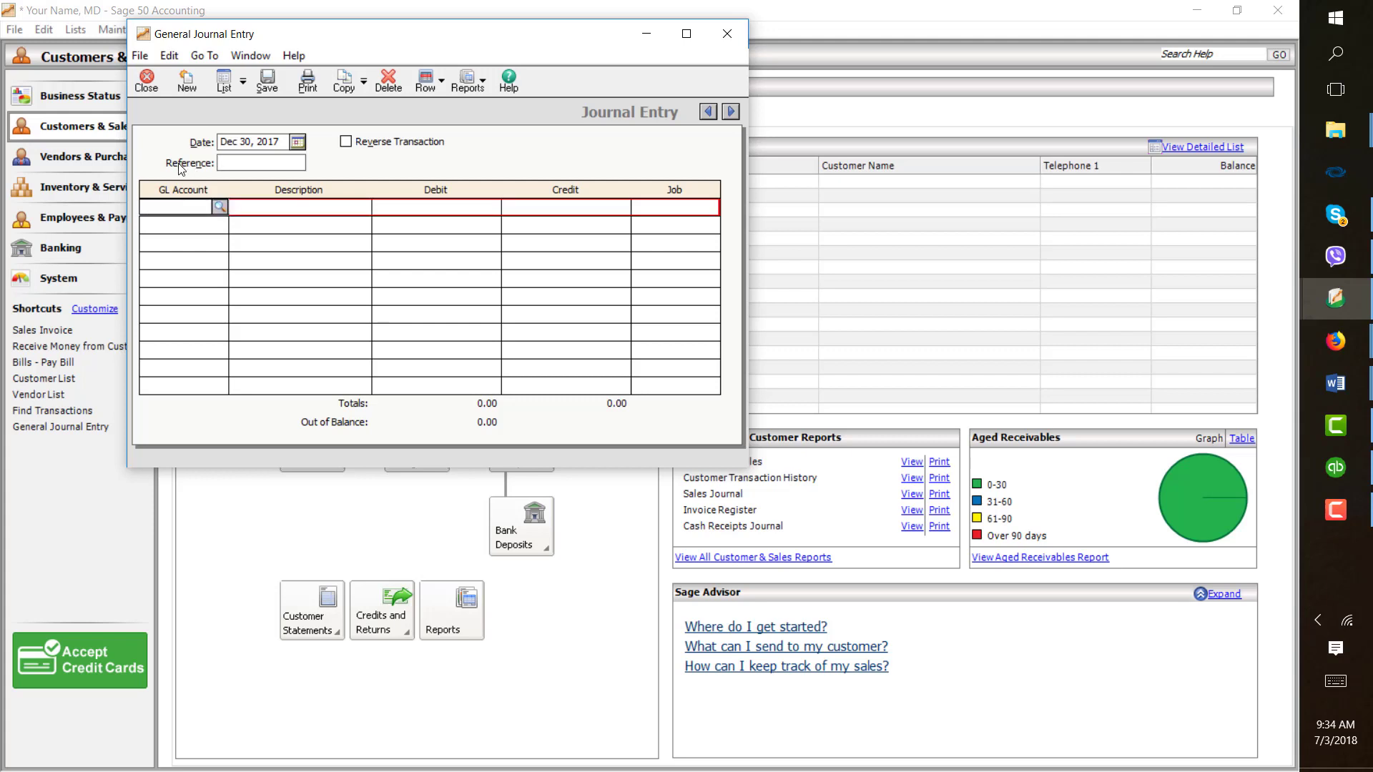
left_click(222, 207)
left_click(252, 234)
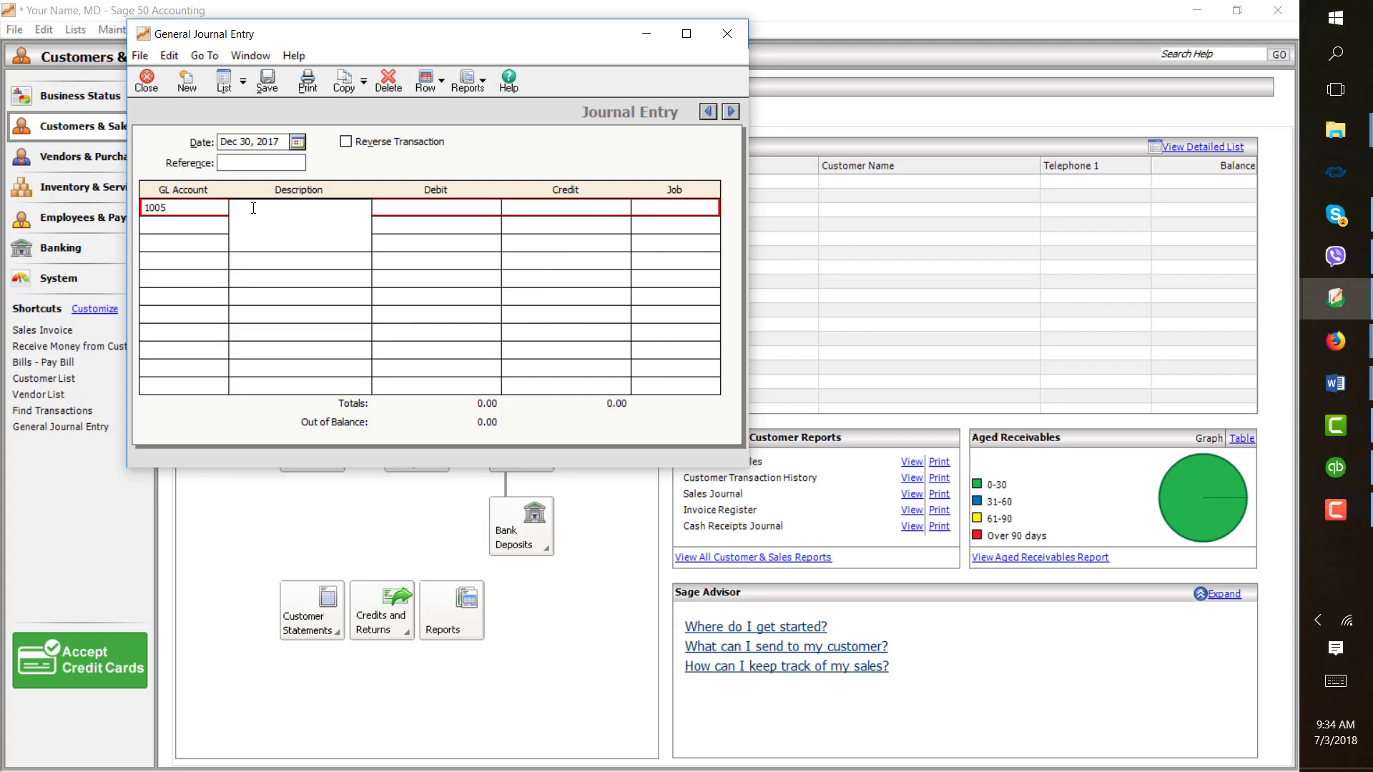
type("To establish Petty Cash")
left_click(394, 209)
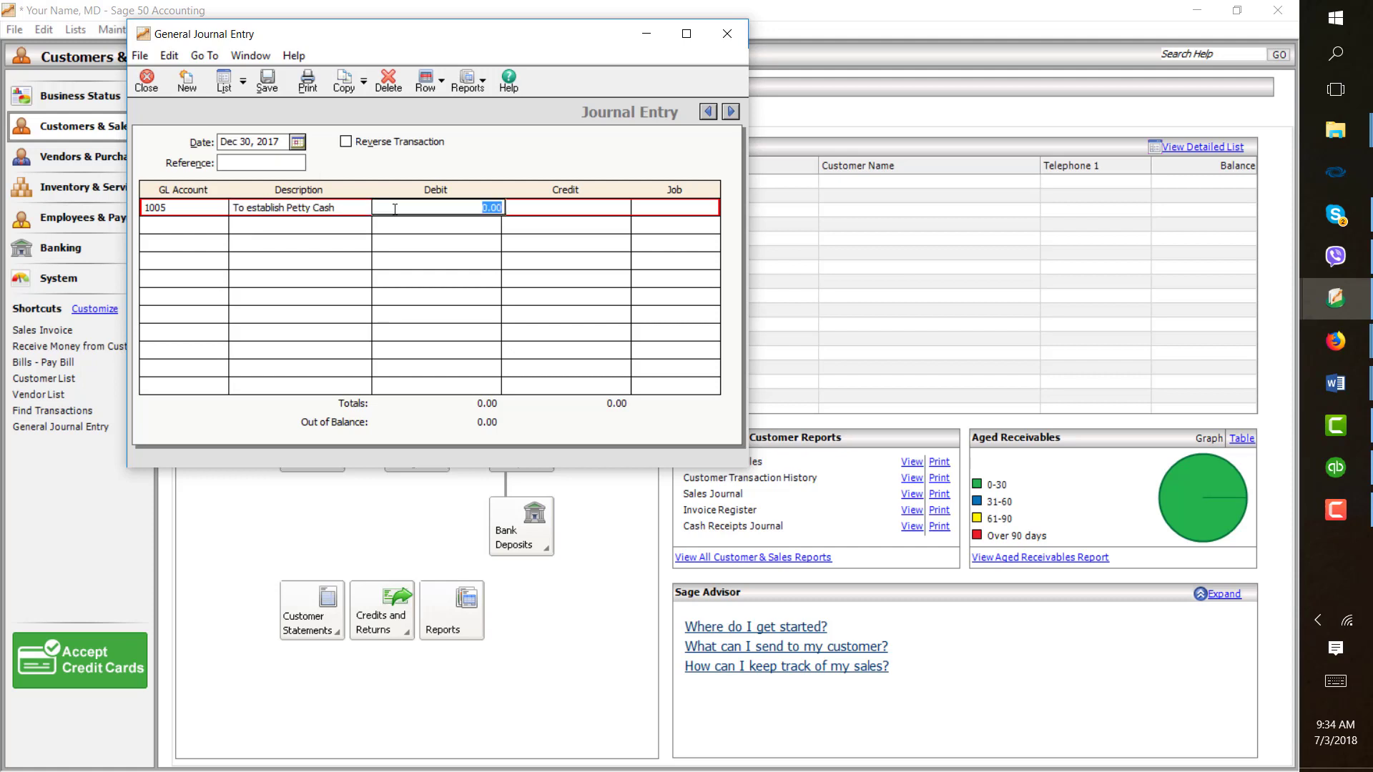
type("300")
- Credit account 1001 Cash 300 on the second line and save the journal entry
left_click(208, 225)
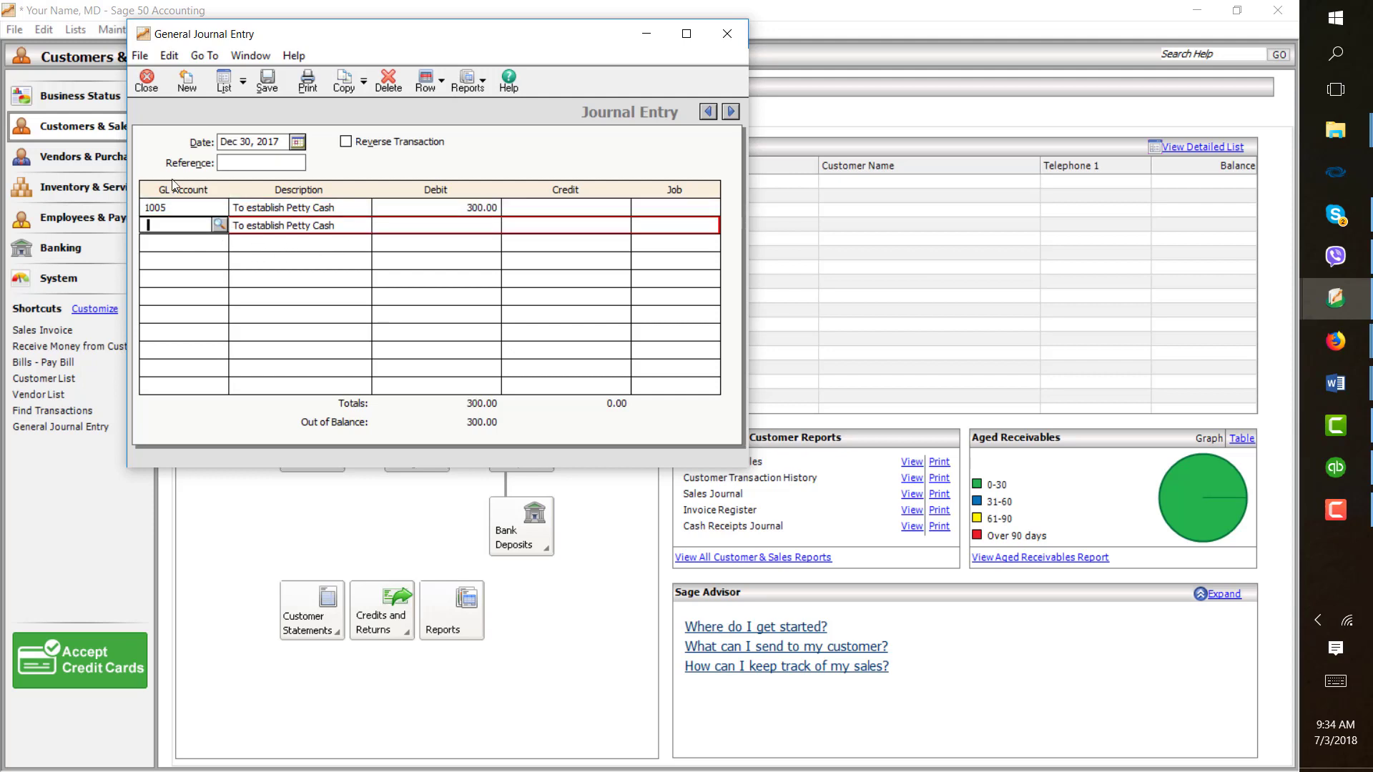
key("shift+slash")
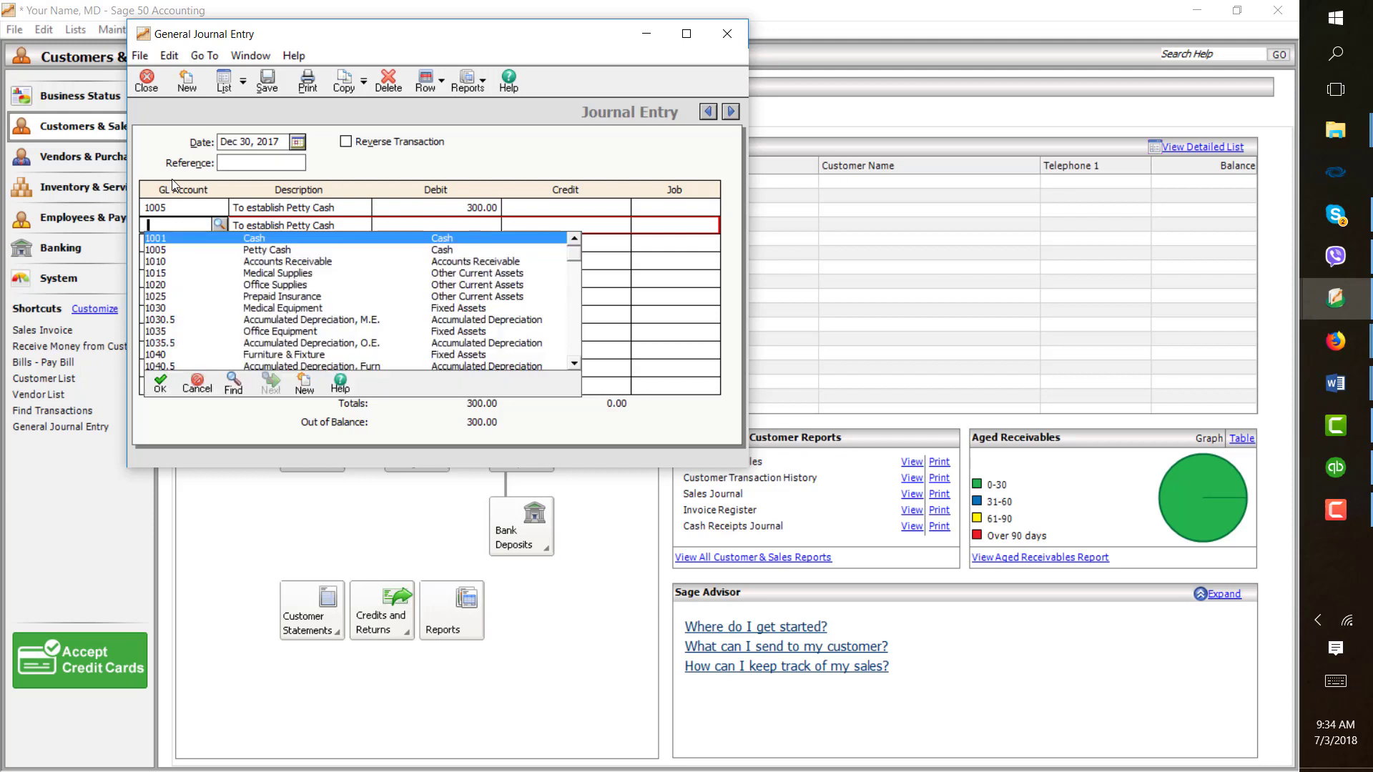
double_click(264, 239)
left_click(580, 226)
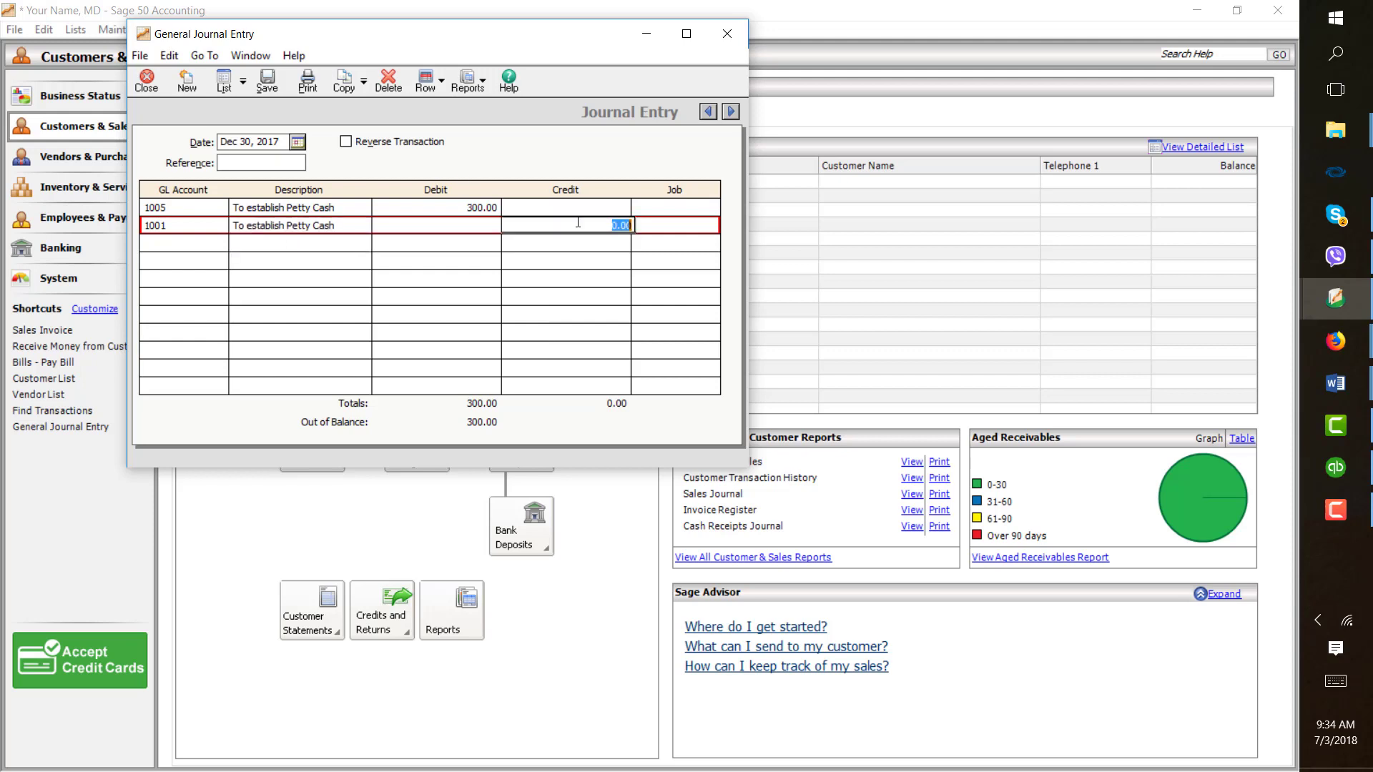
type("300")
left_click(267, 83)
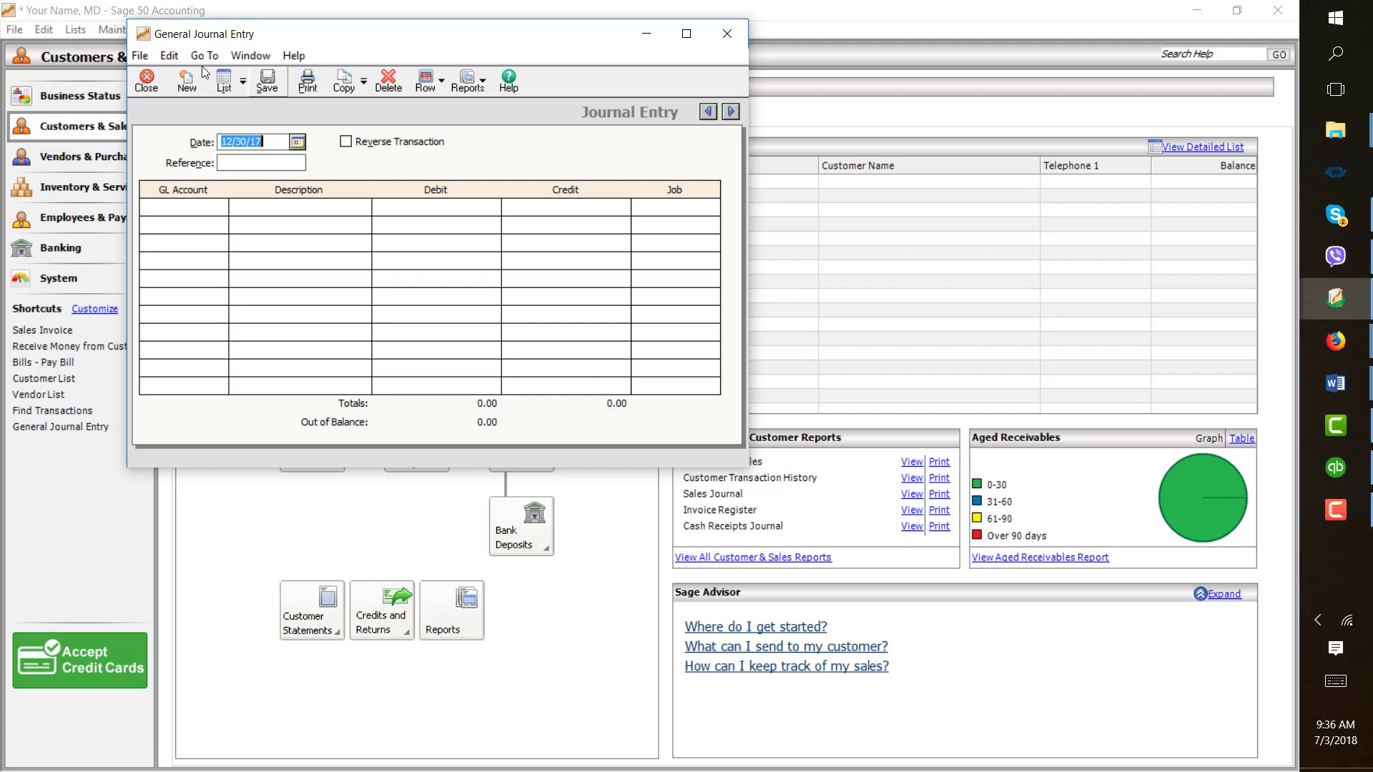
- Debit account 5040 Postage & Delivery Expense 37 with the description "To replenish Petty Cash"
left_click(218, 206)
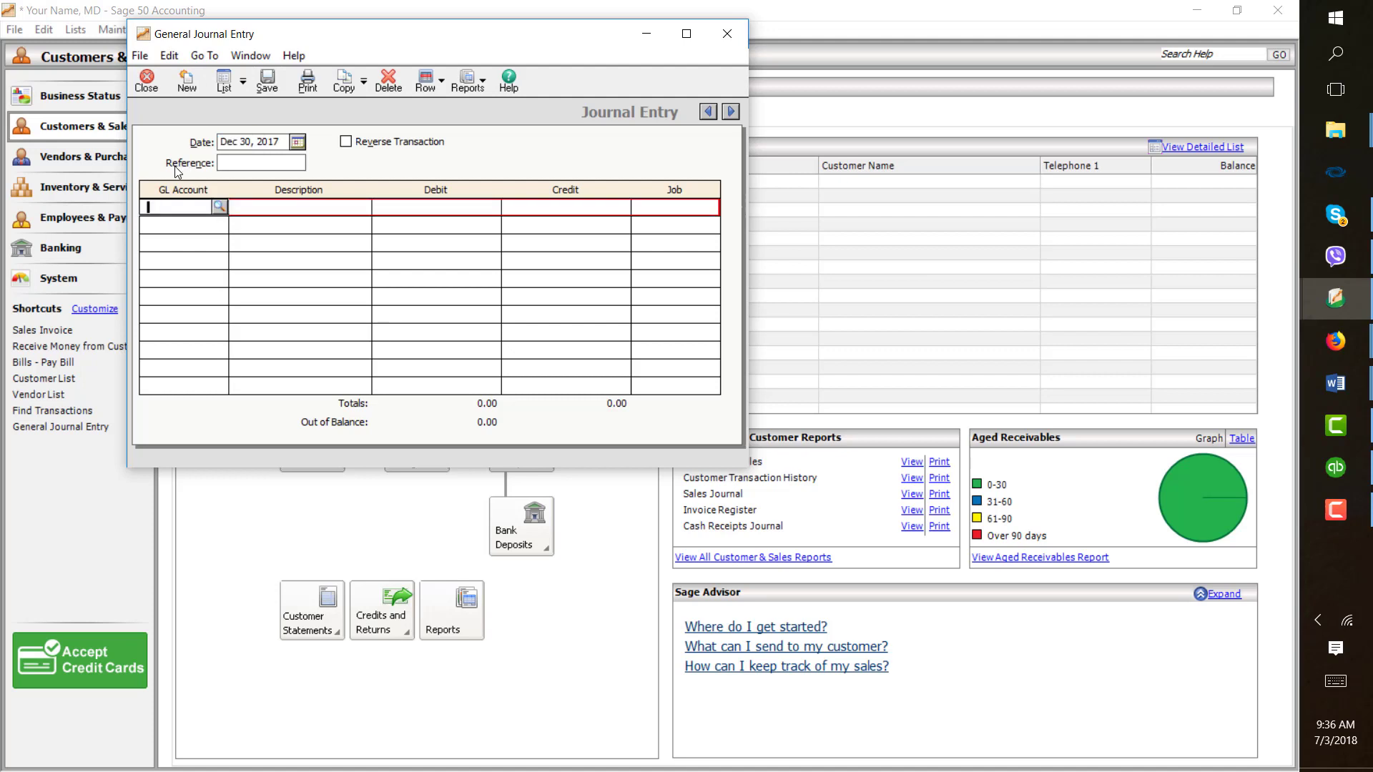
left_click(218, 206)
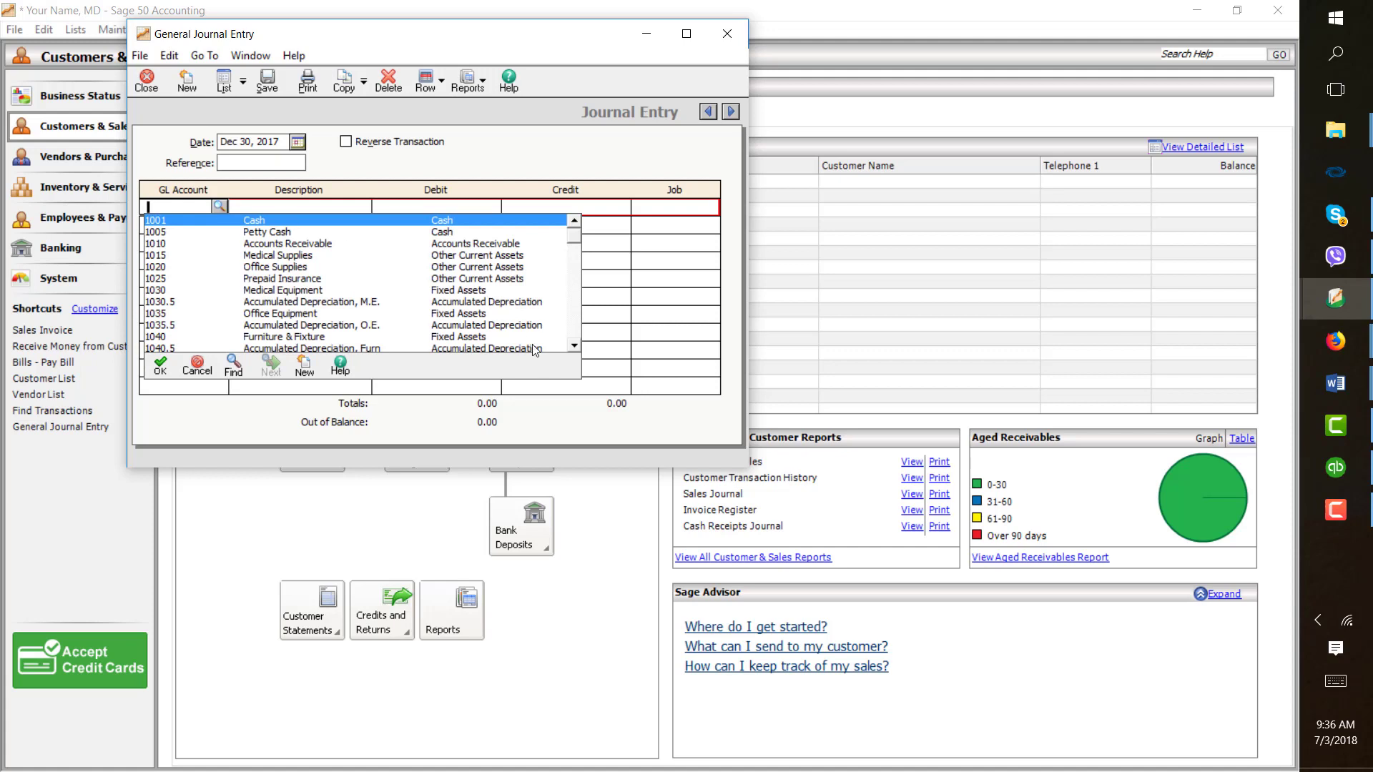
scroll(462, 283, "down", 3)
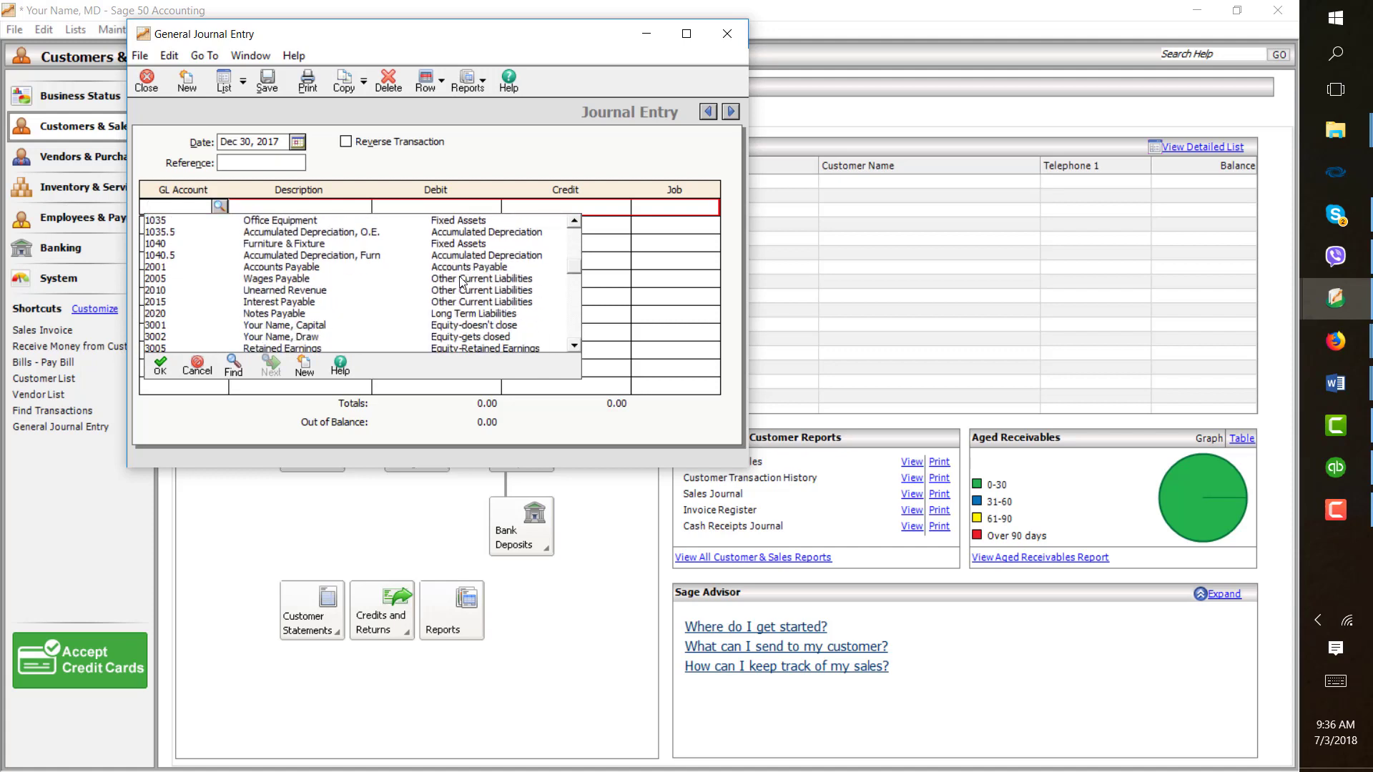
scroll(462, 283, "down", 3)
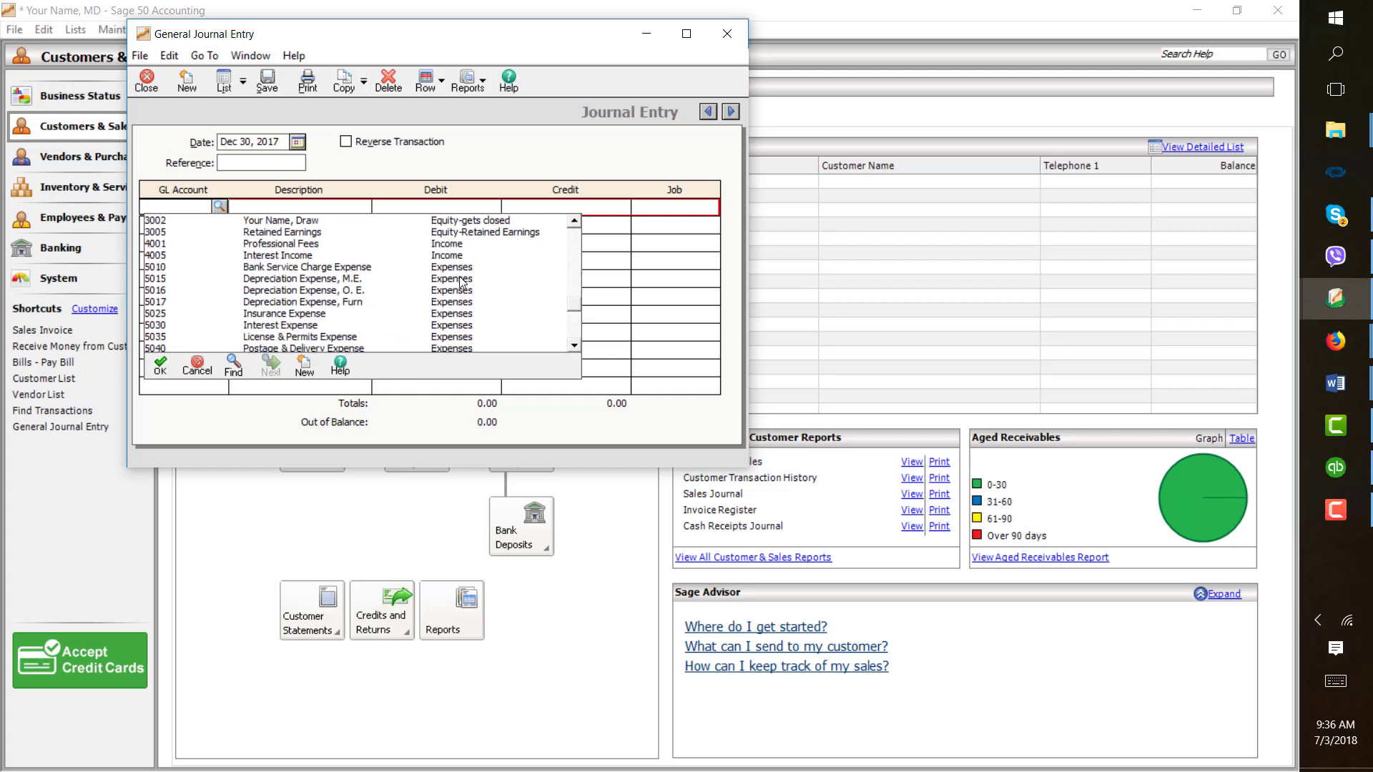
scroll(462, 282, "down", 1)
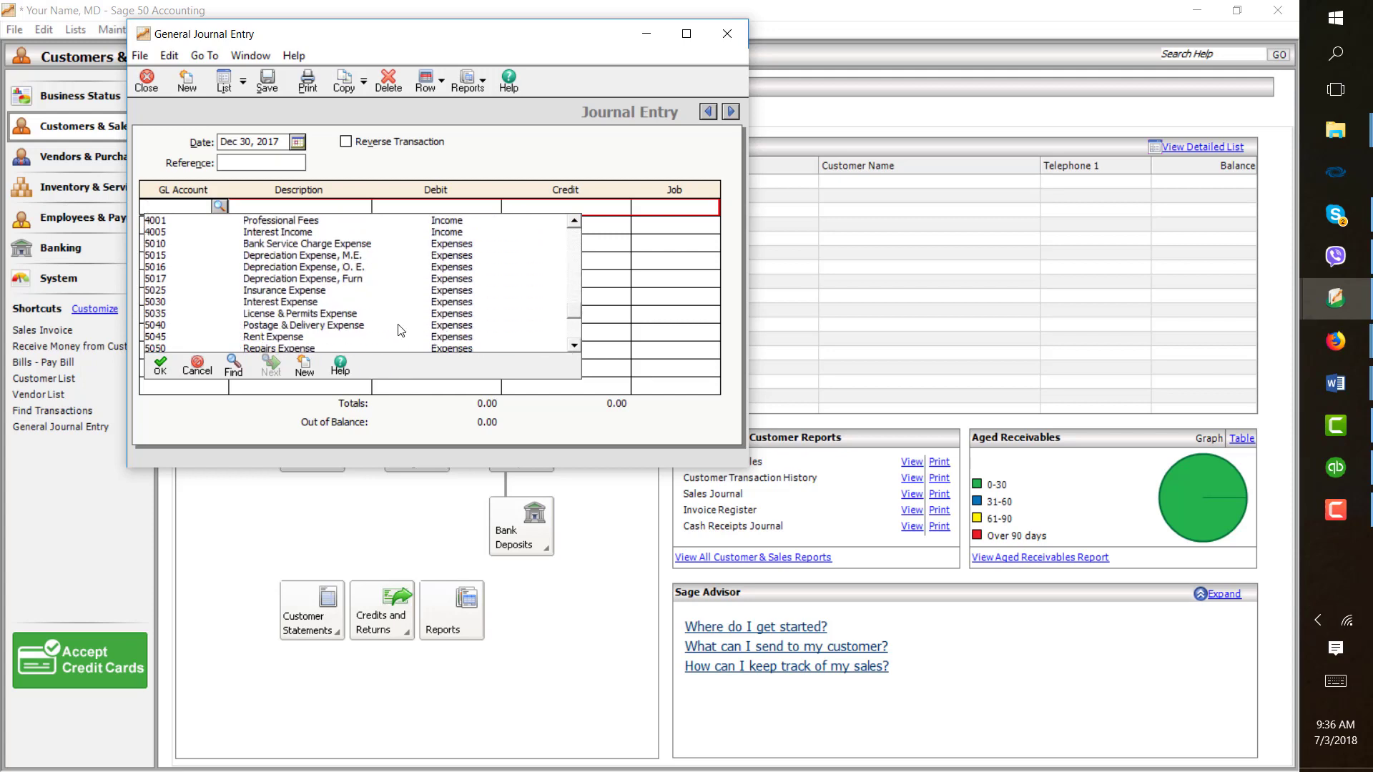
left_click(400, 326)
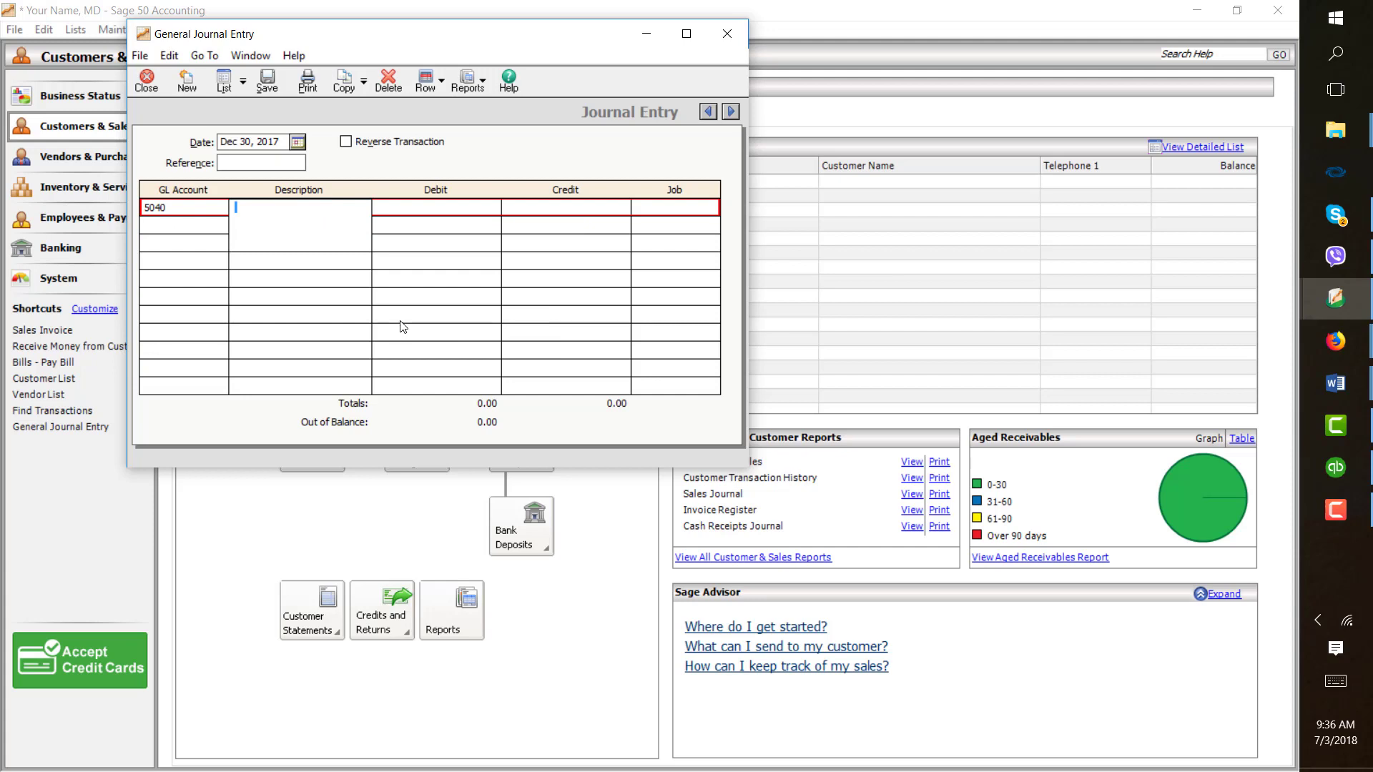
type("To replenish Petty Cash")
left_click(457, 209)
type("37")
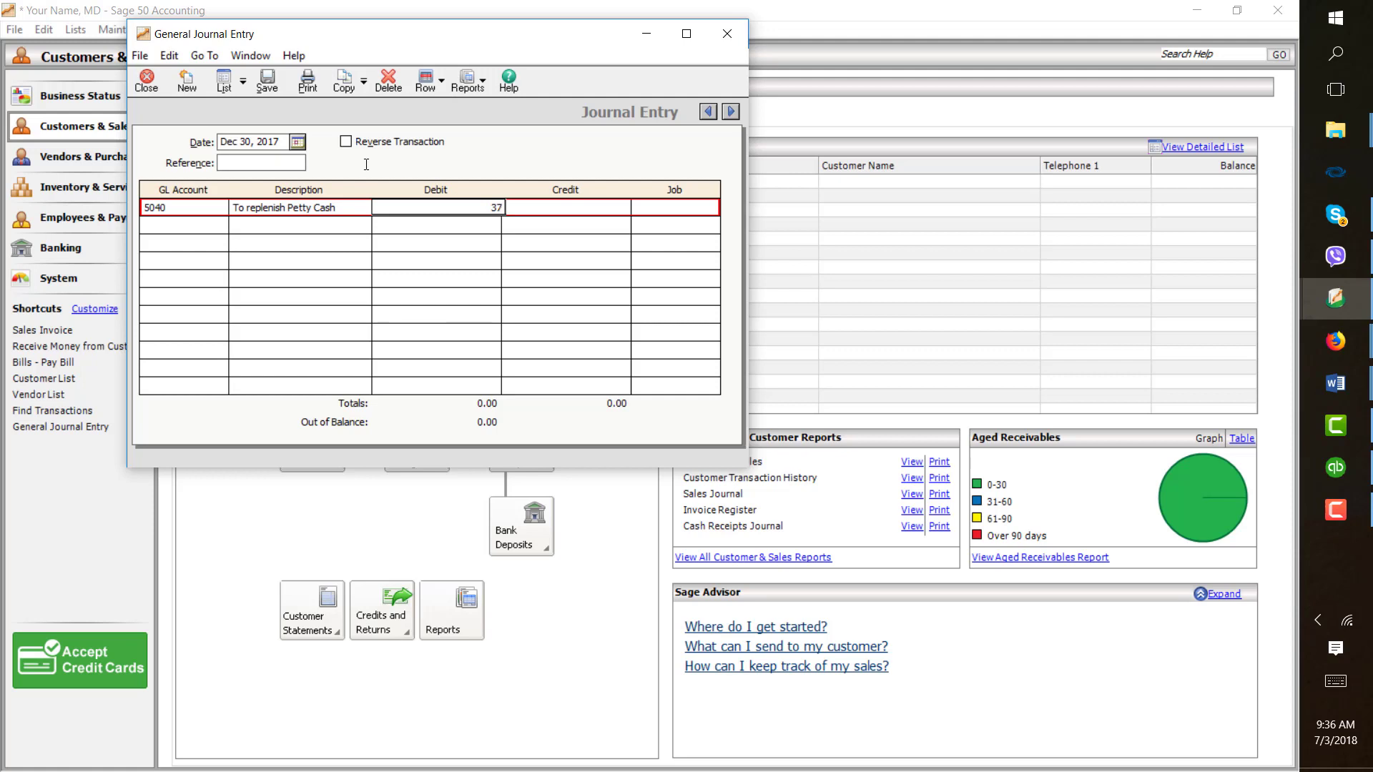
- Assign account 5050 Repairs Expense to the second journal line
left_click(222, 227)
left_click(220, 225)
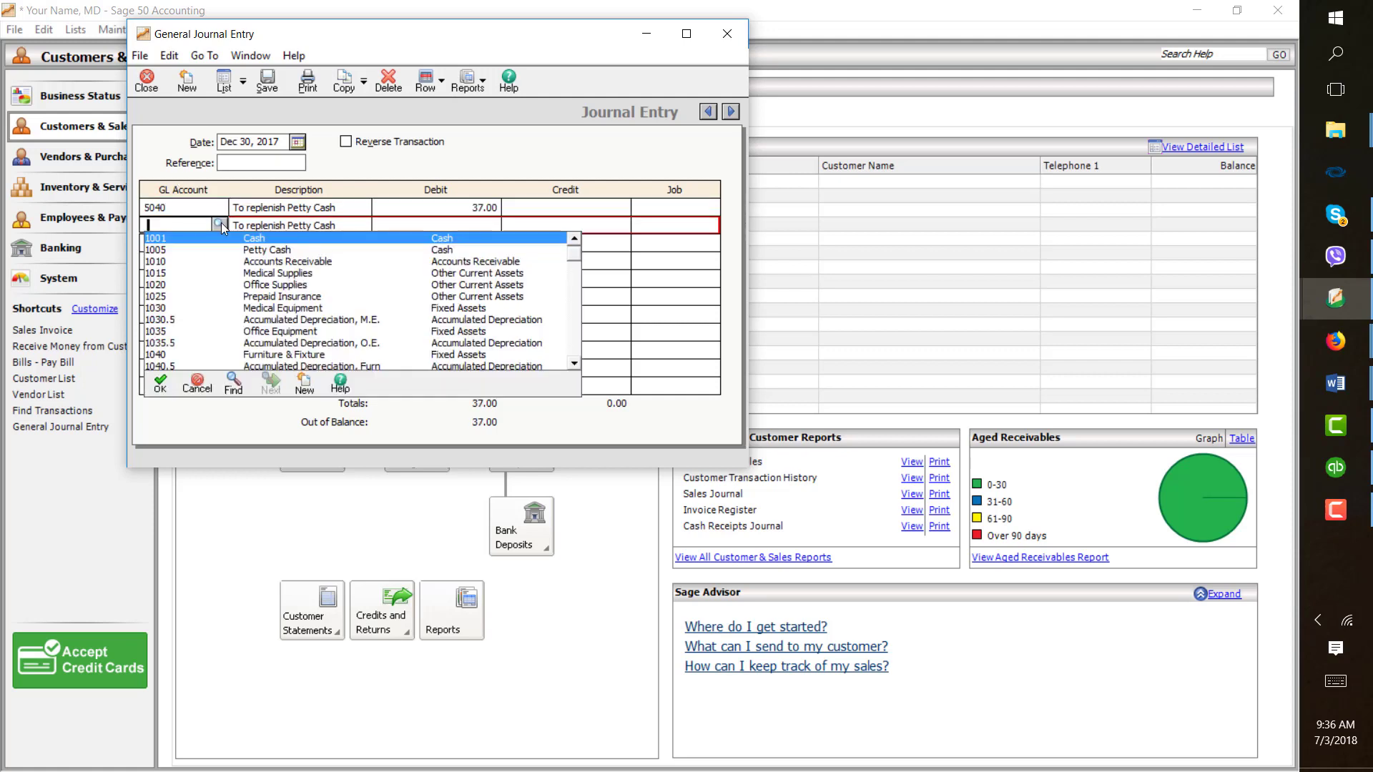
scroll(465, 293, "down", 5)
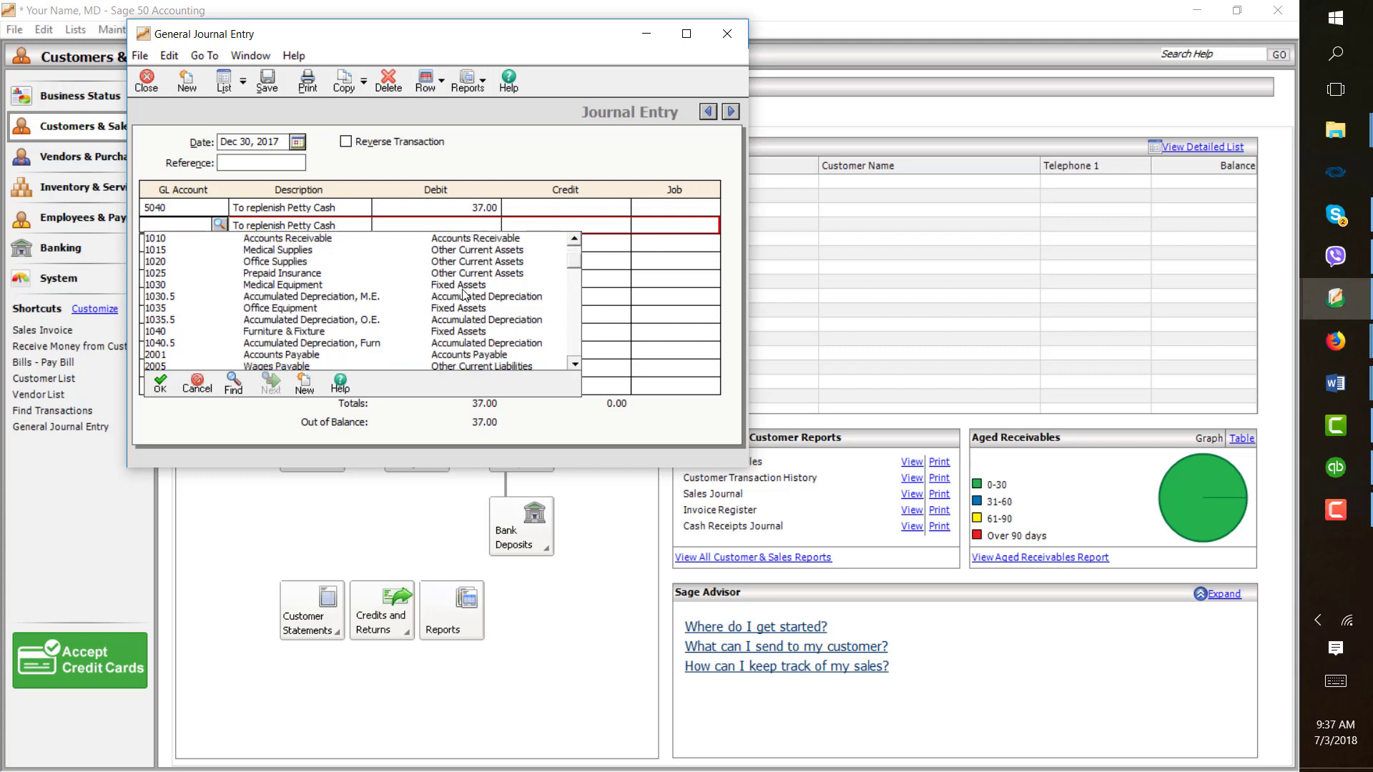
scroll(464, 293, "down", 2)
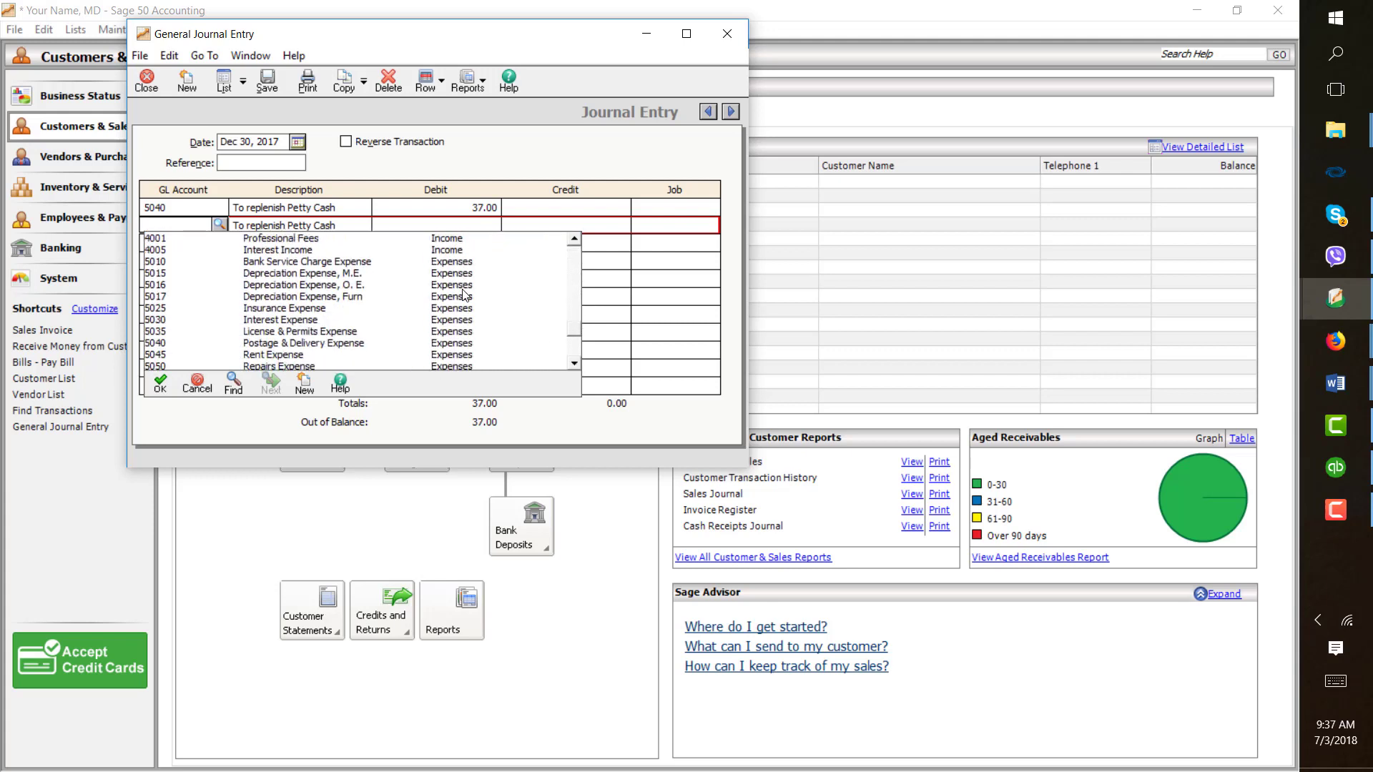
scroll(465, 294, "down", 2)
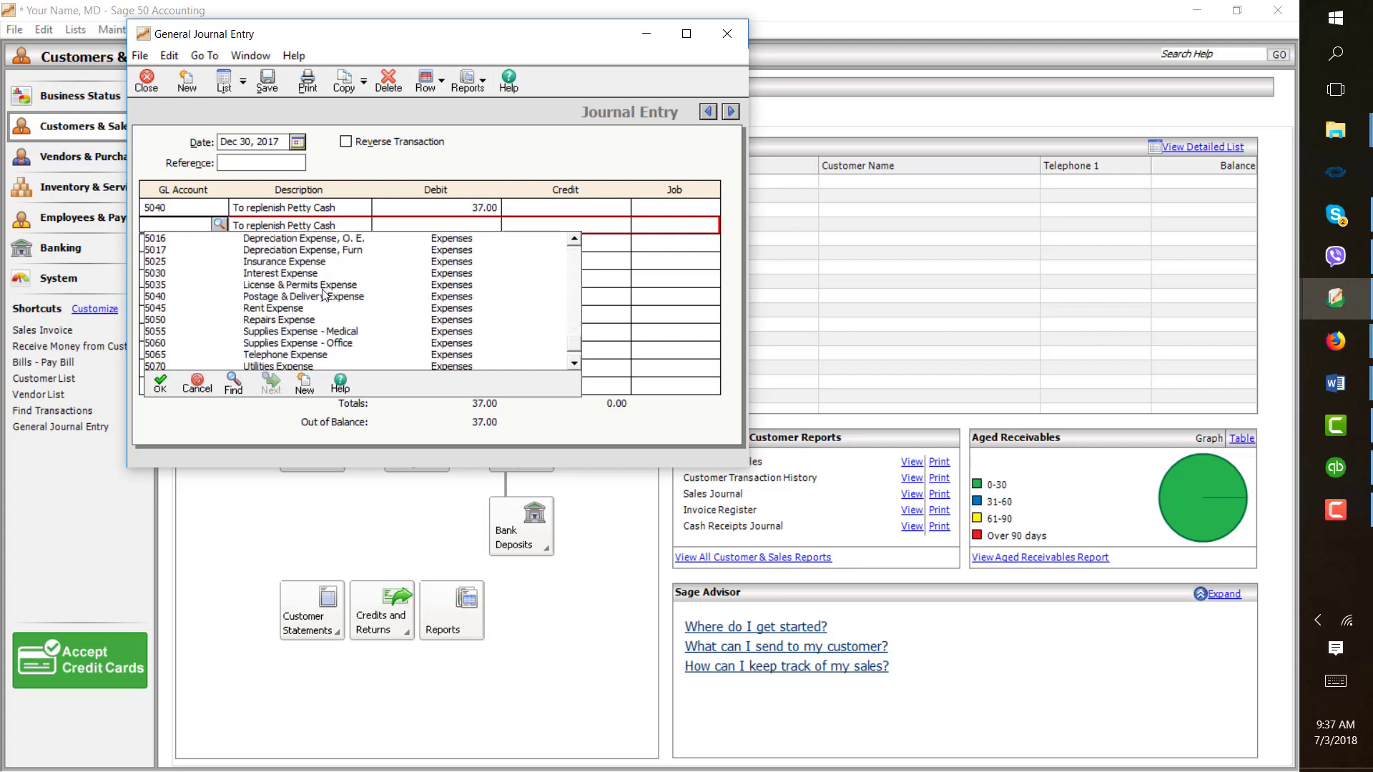
double_click(315, 320)
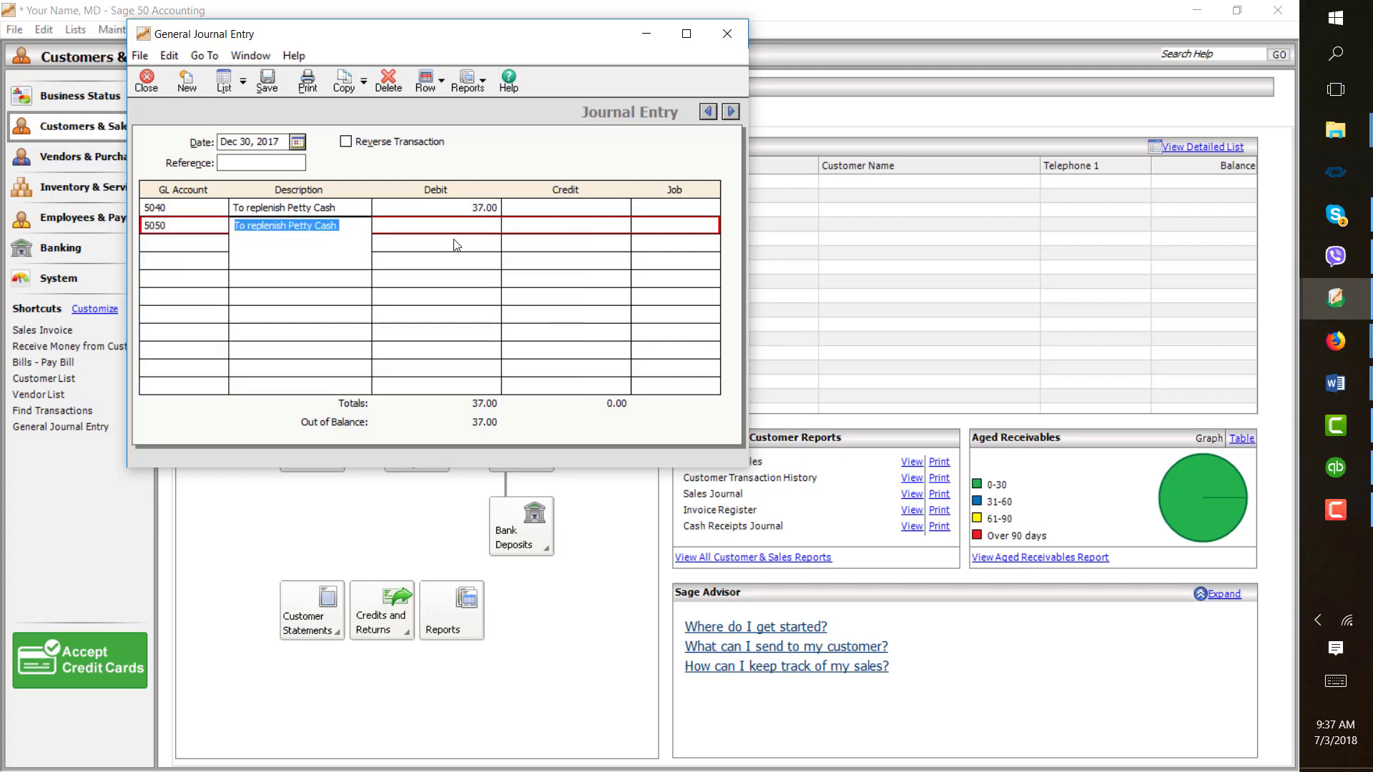
- Debit the Repairs Expense line 50
key("Tab")
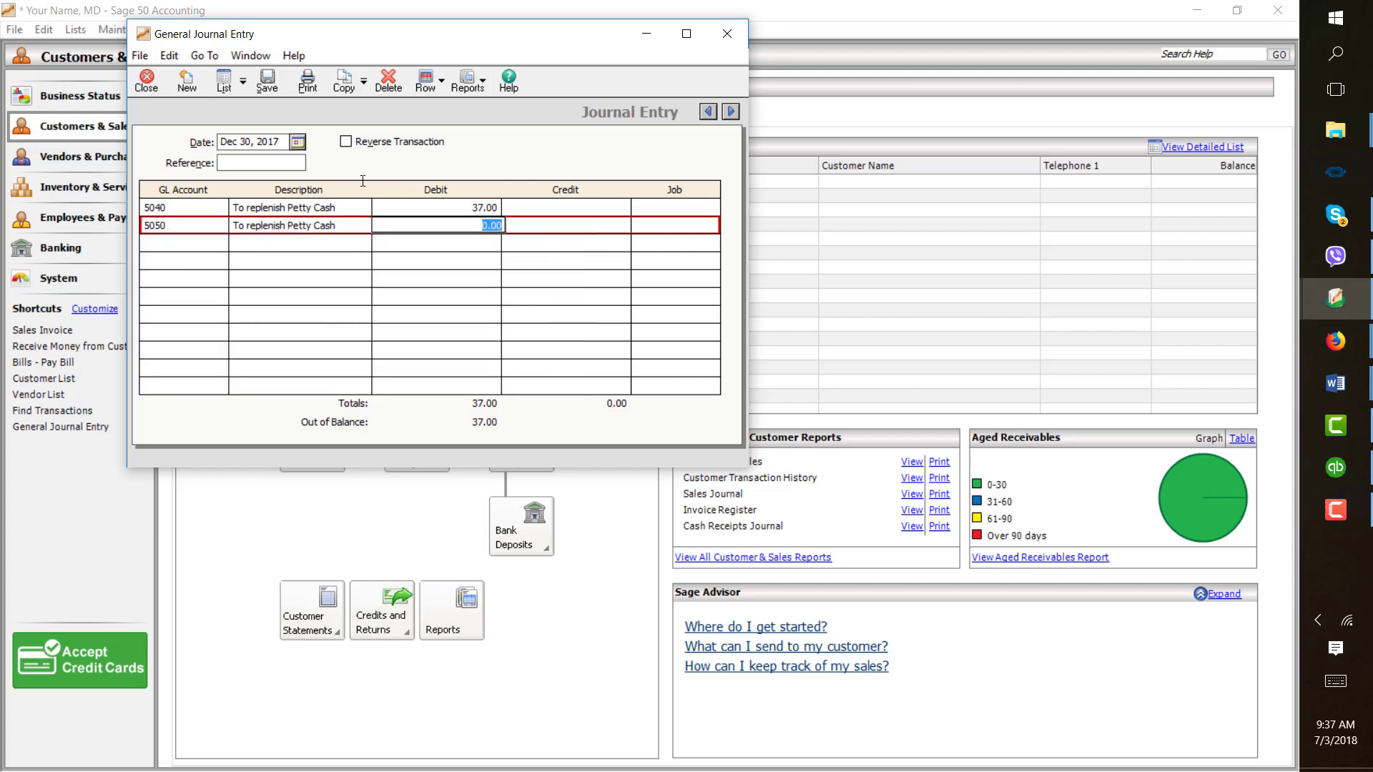
type("50")
left_click(218, 244)
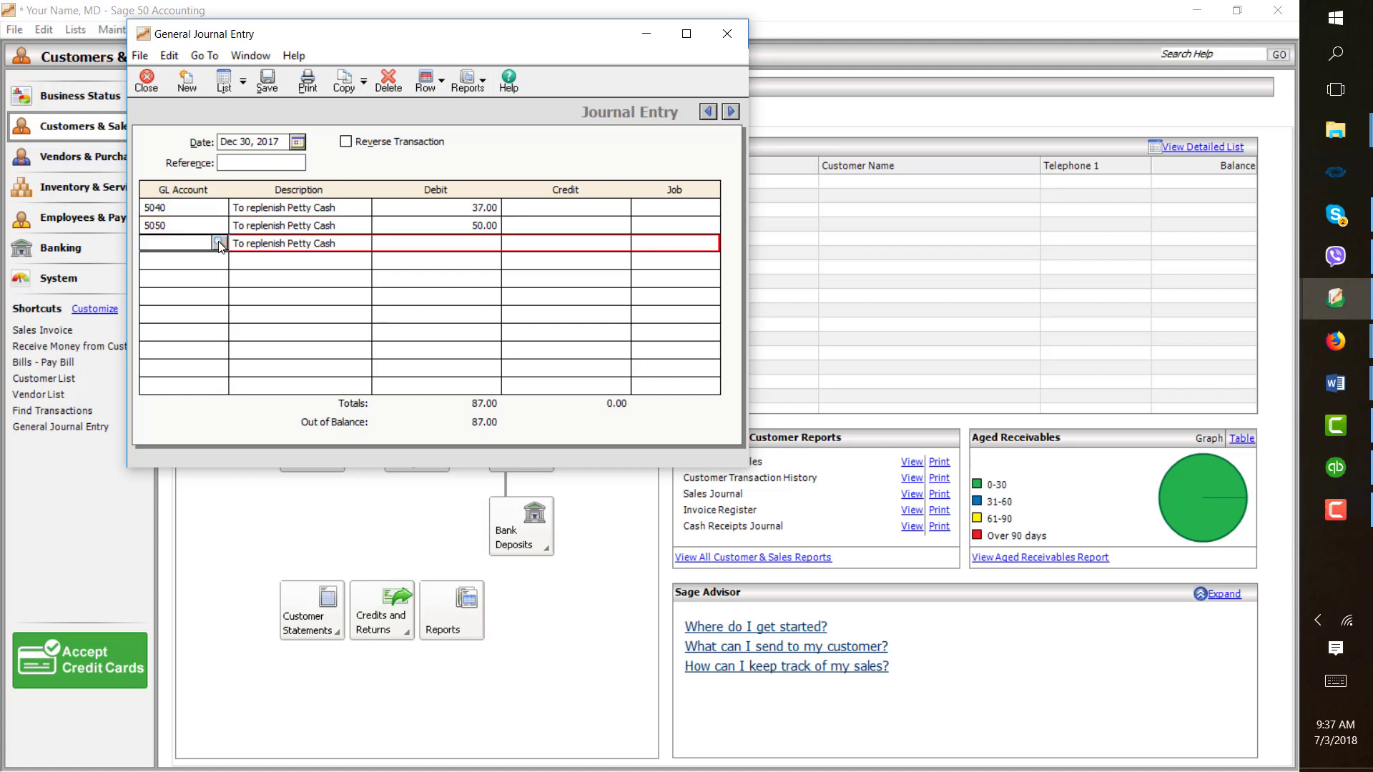
- Debit account 1020 Office Supplies 123.50 on the third line
left_click(220, 244)
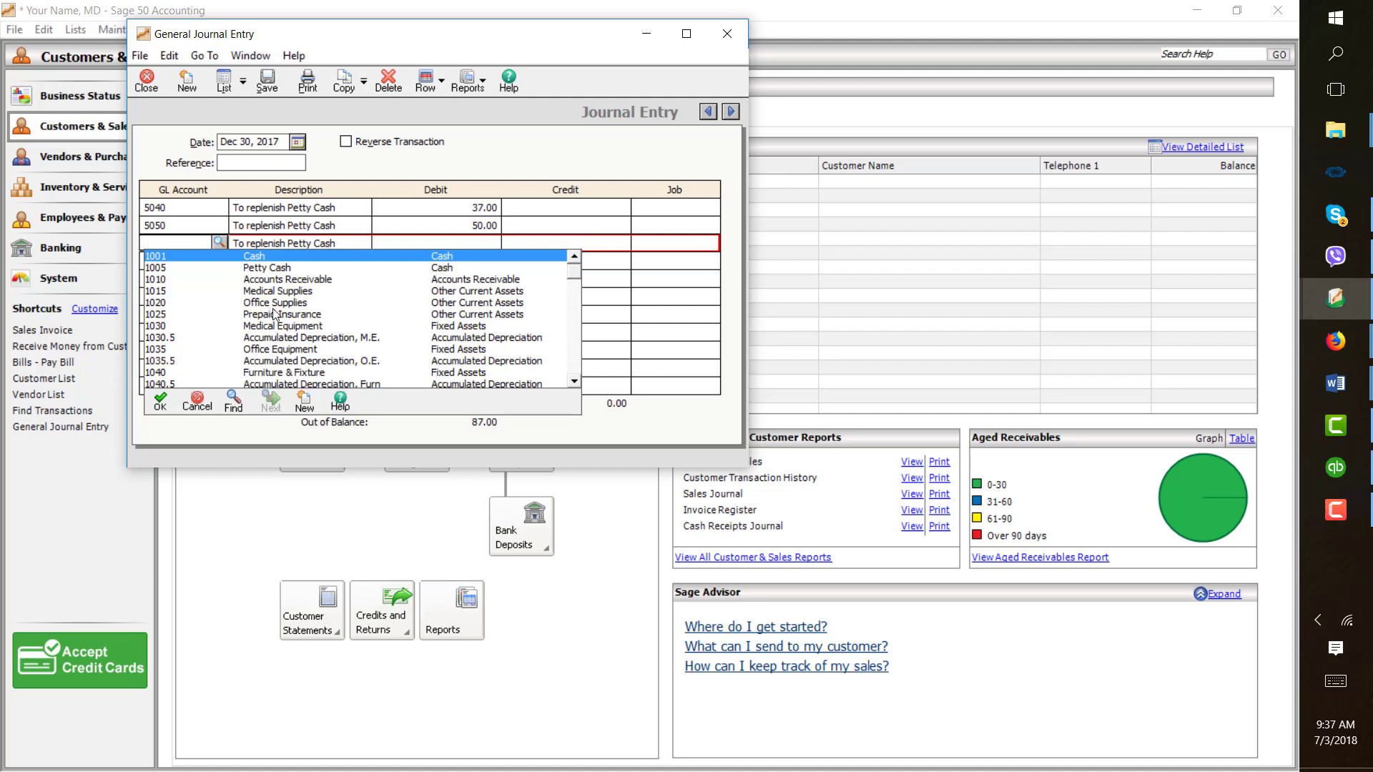
left_click(277, 309)
key("Return")
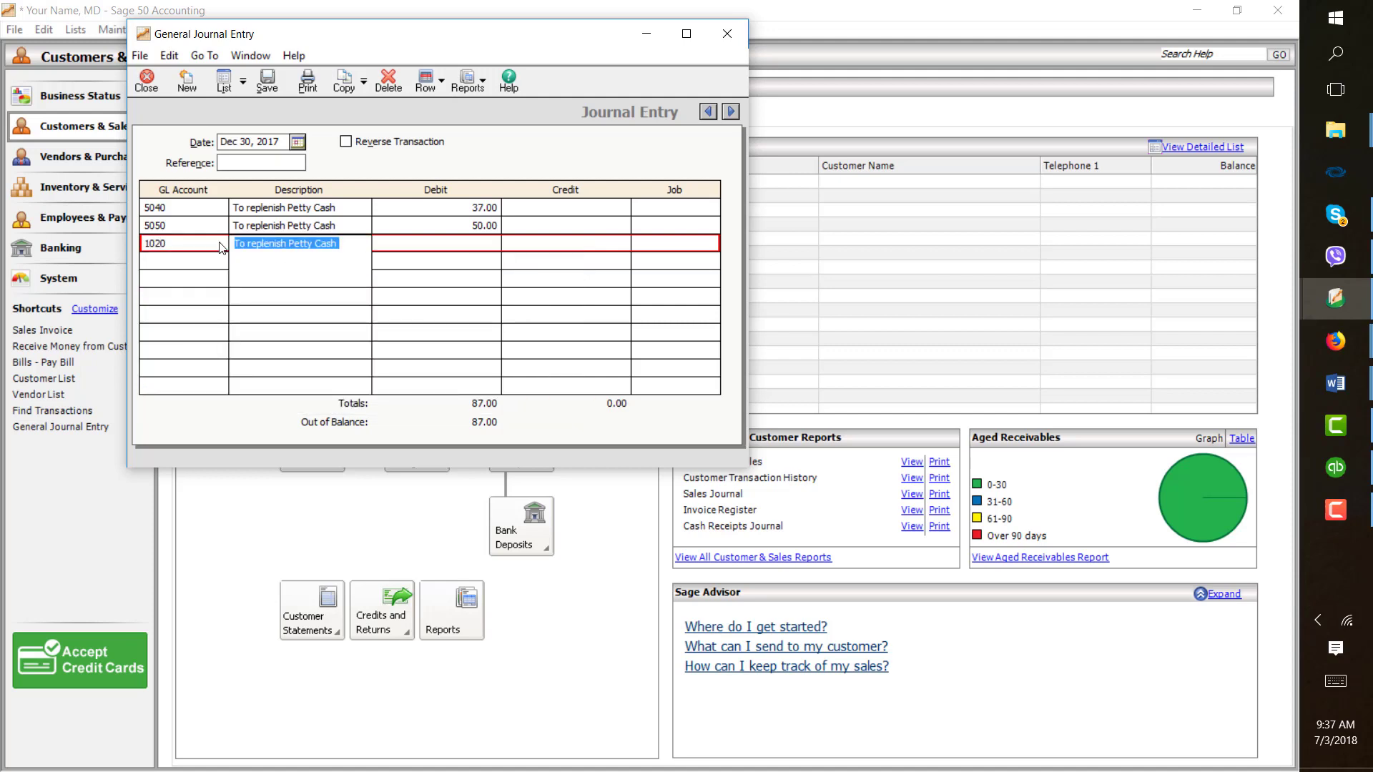
key("Return")
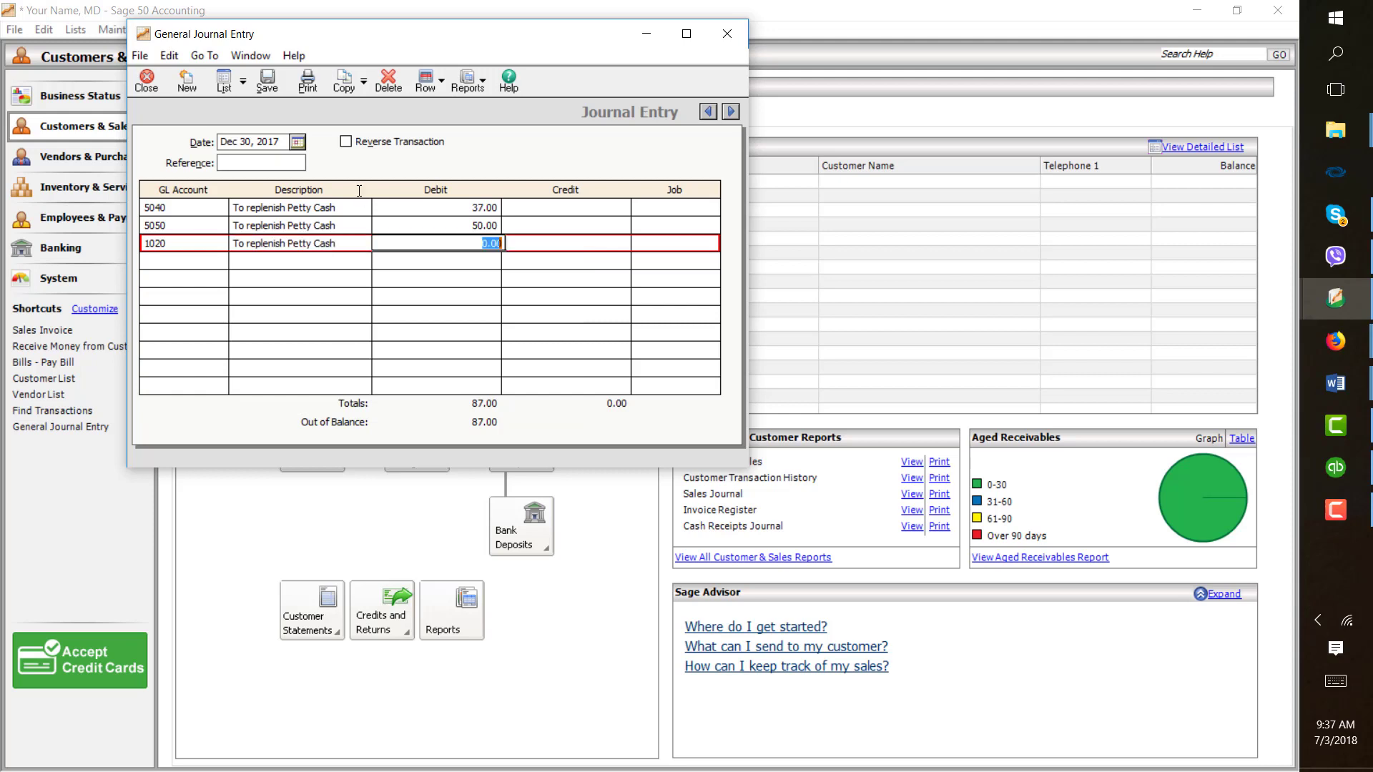
type("123.50")
left_click(223, 261)
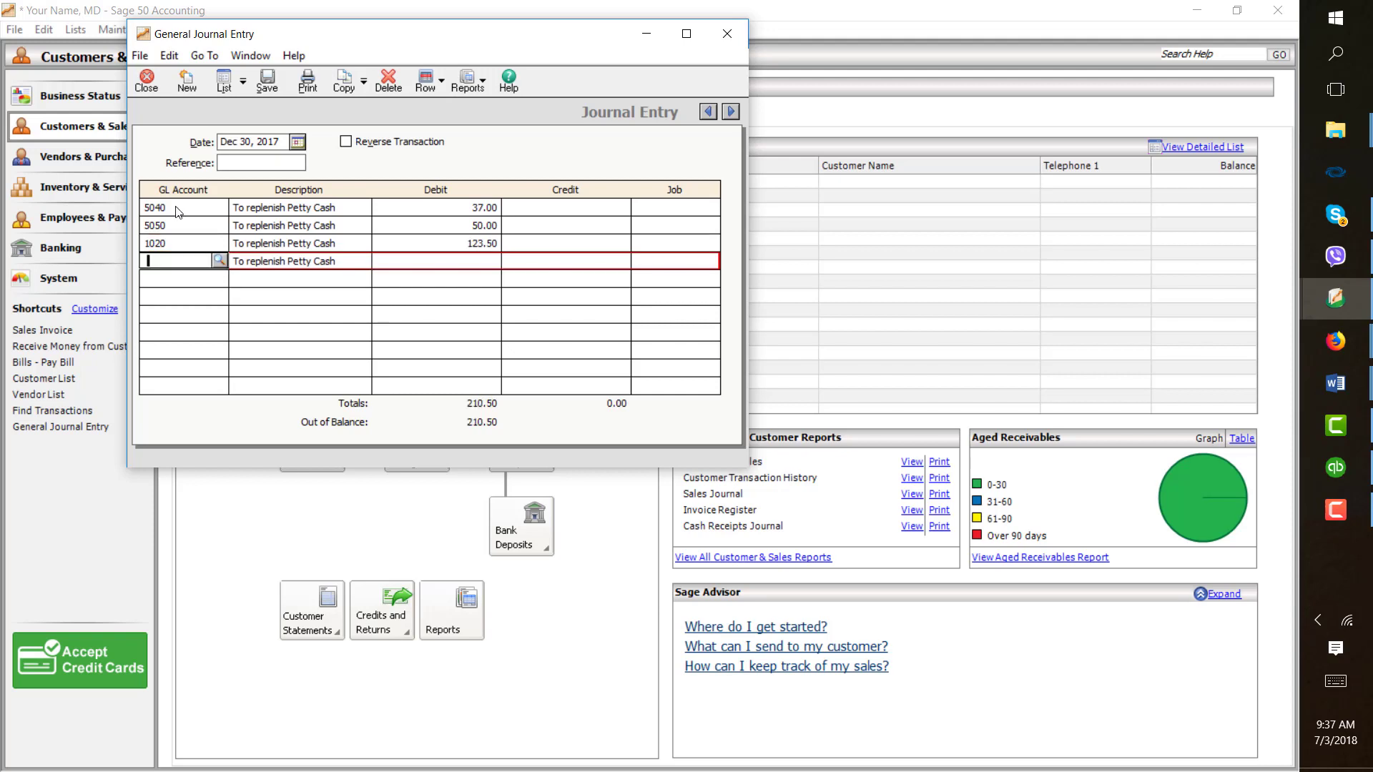
- Debit account 3002 Your Name, Draw 75 on the fourth line
left_click(220, 261)
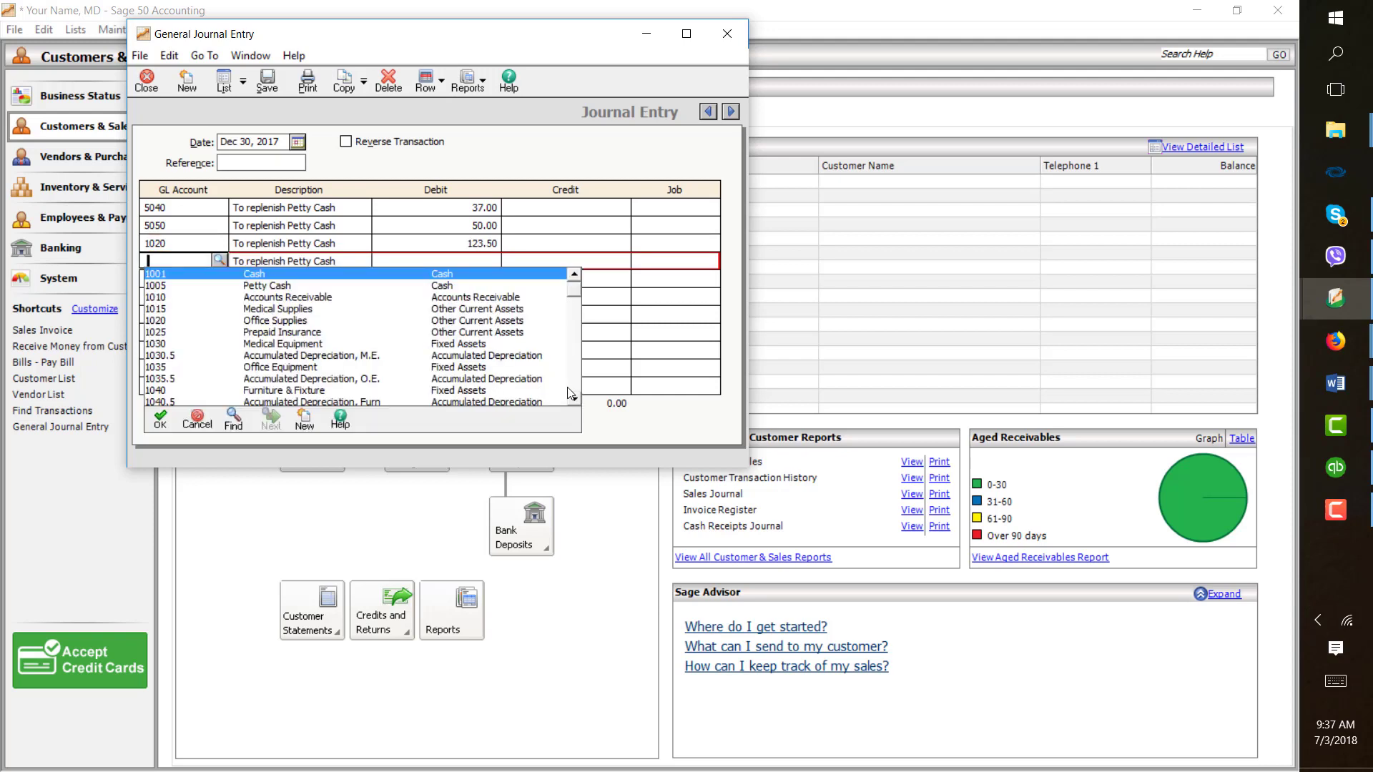
scroll(461, 323, "down", 3)
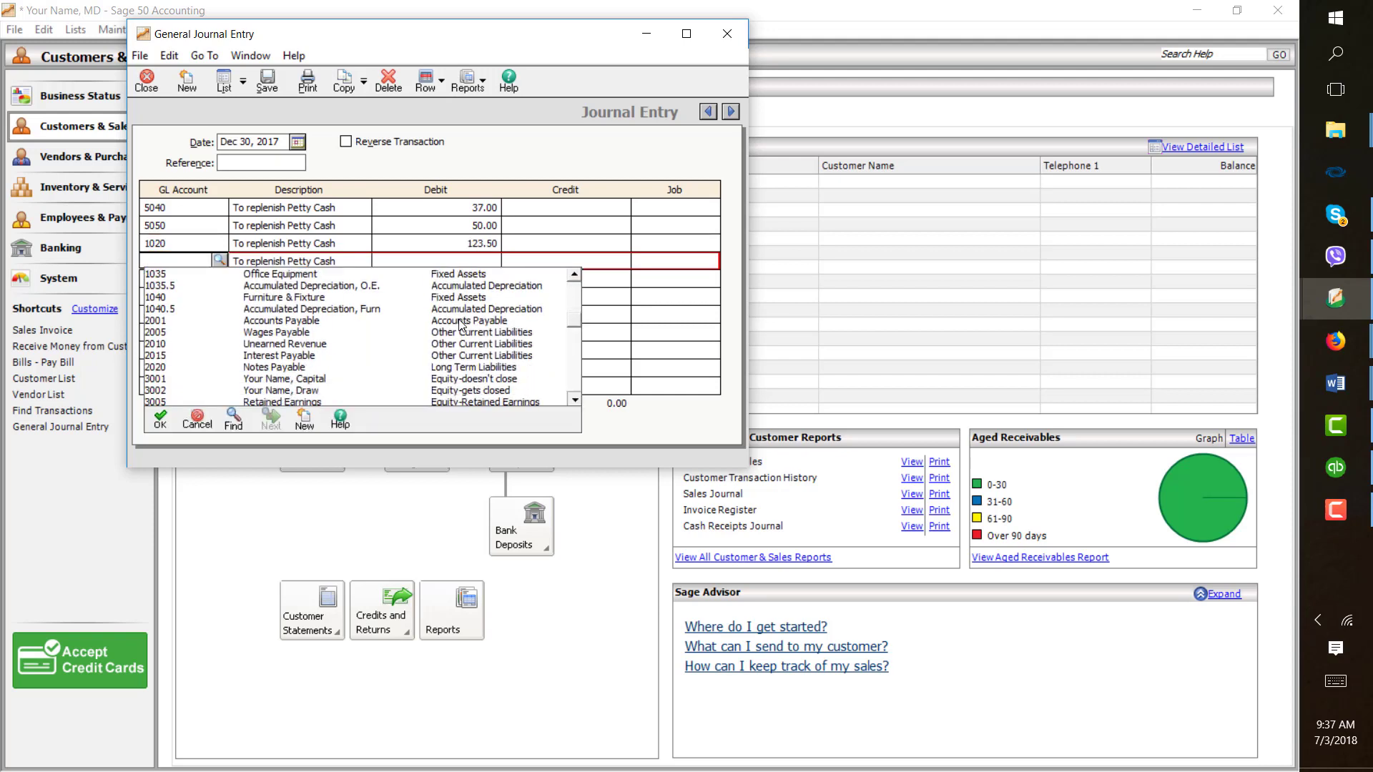
scroll(462, 323, "down", 2)
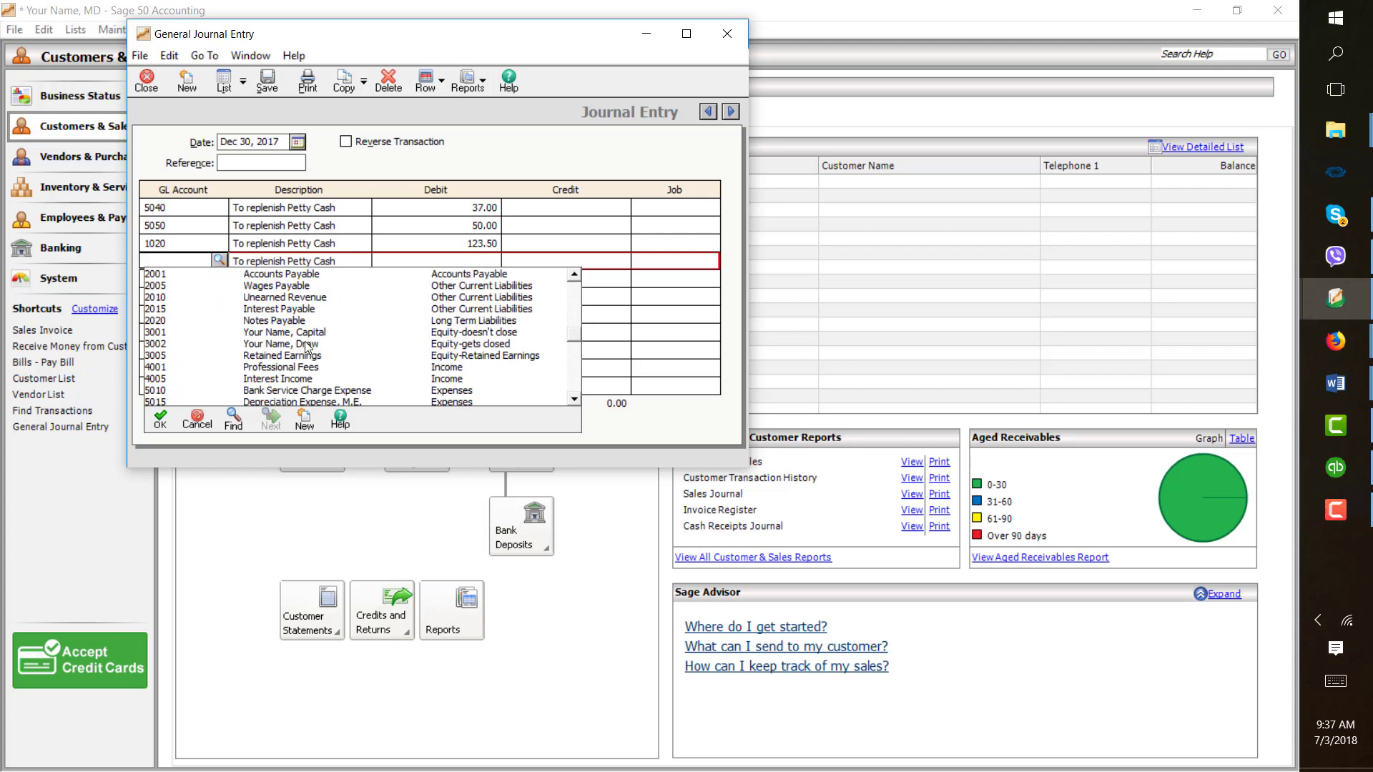
double_click(307, 347)
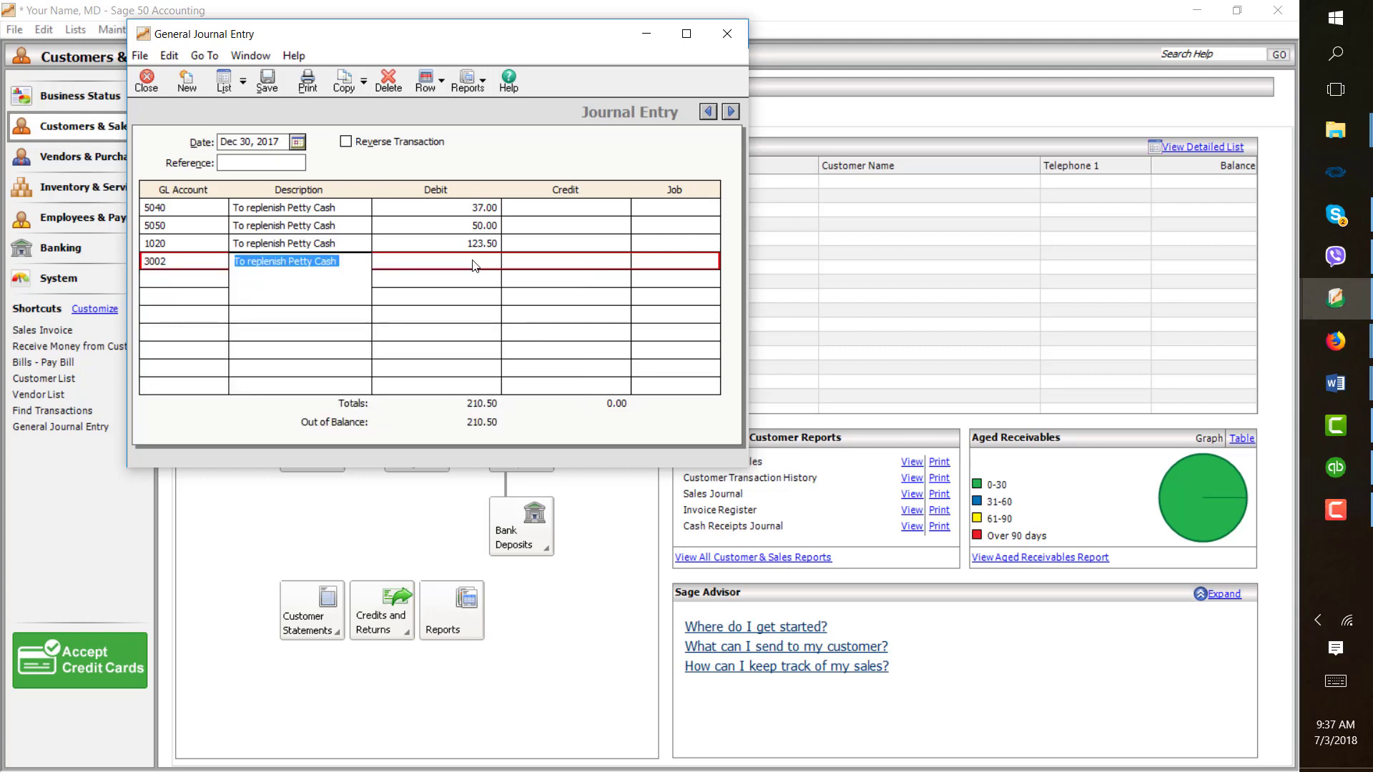
key("Tab")
type("75")
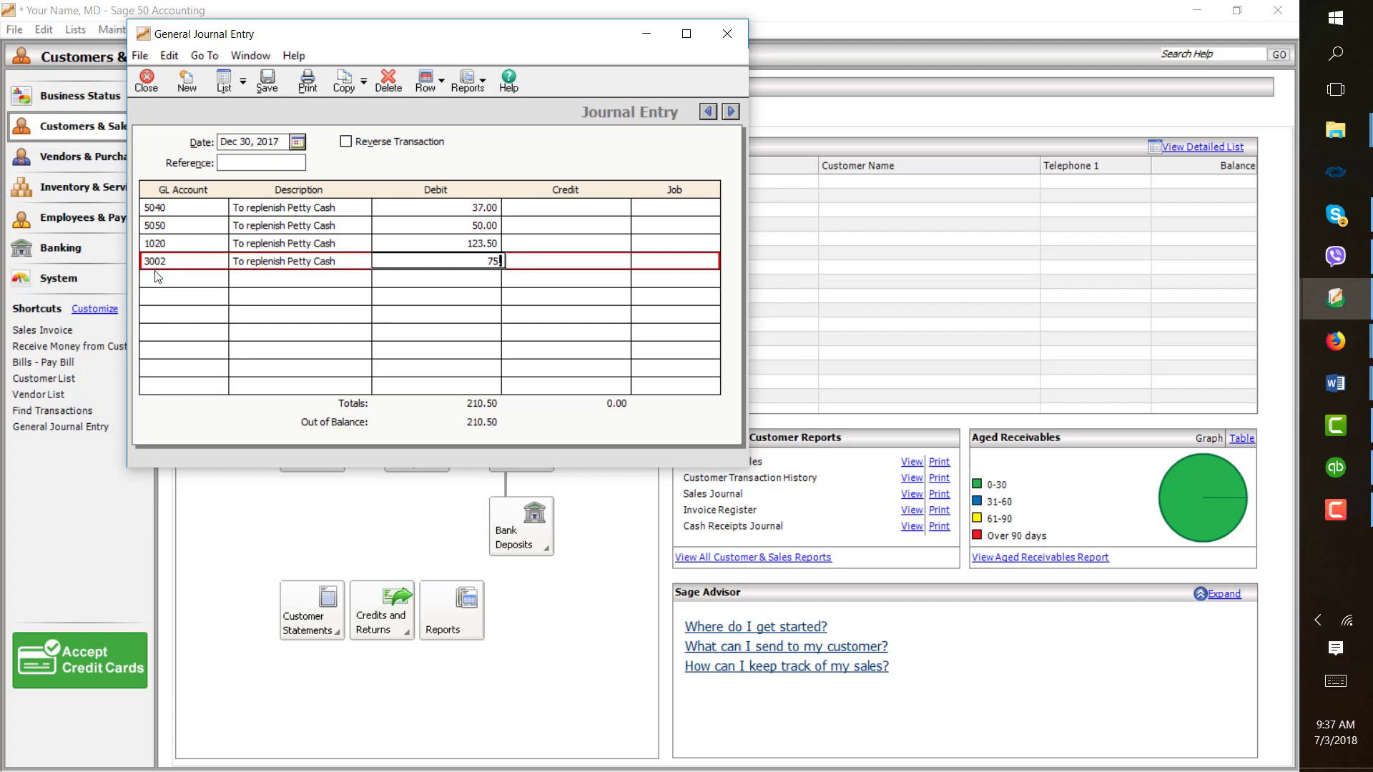
key("Return")
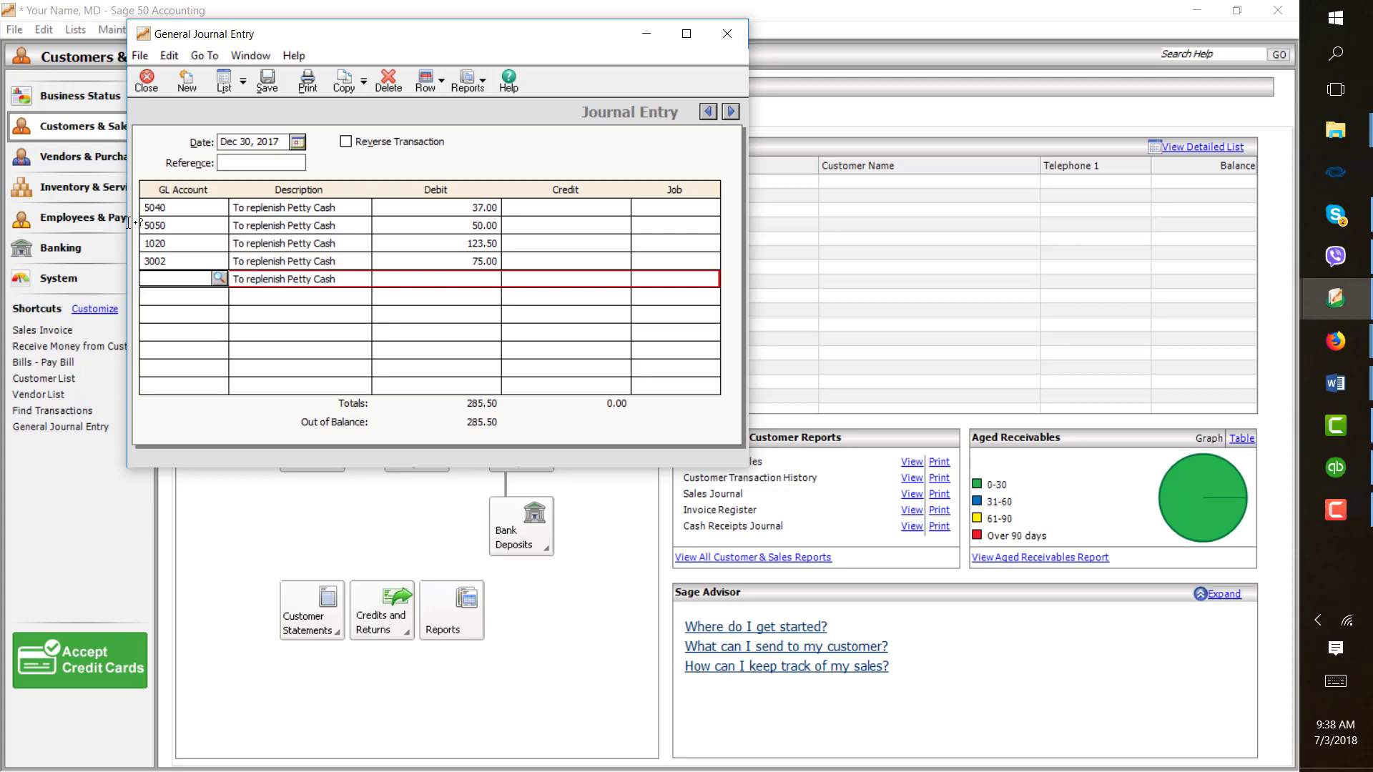
- Credit account 1001 Cash 285.50 on the fifth line and save the journal entry
left_click(219, 278)
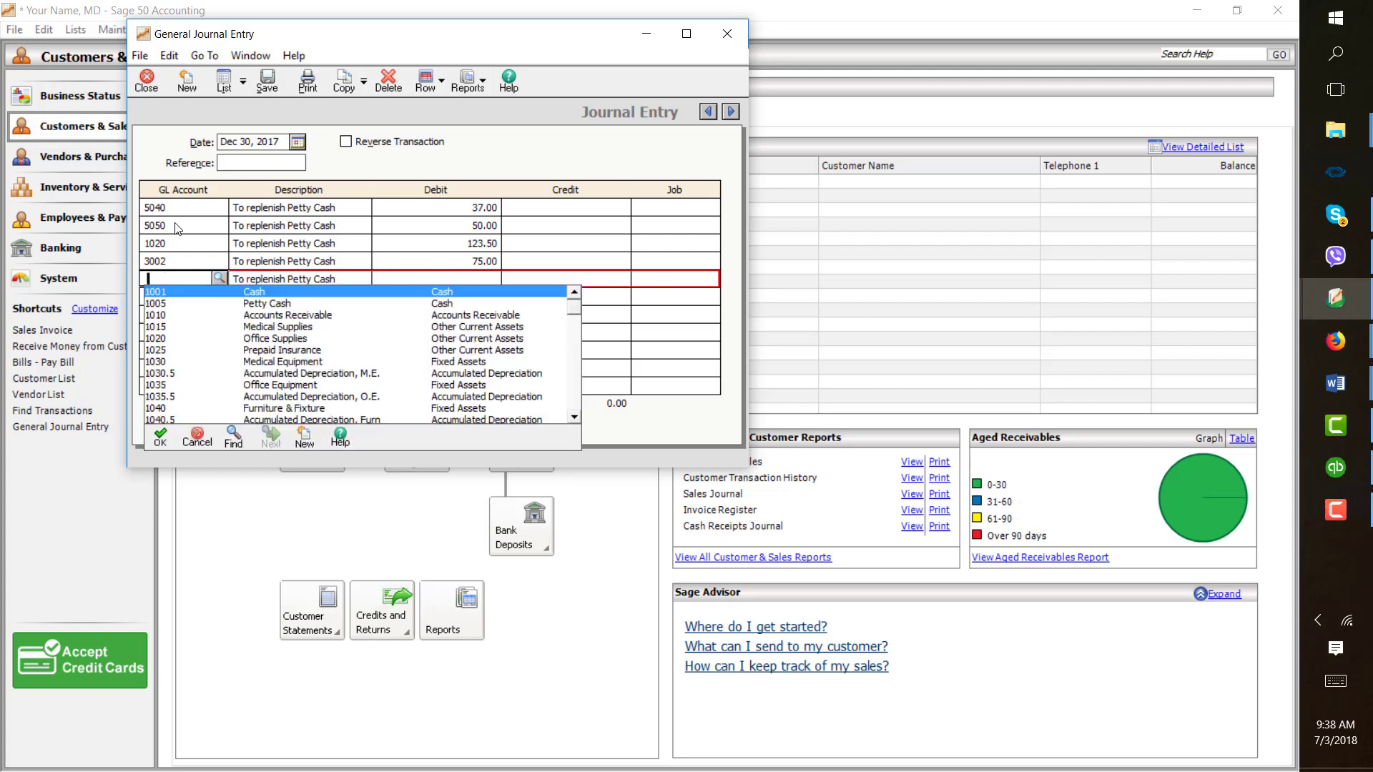
double_click(230, 294)
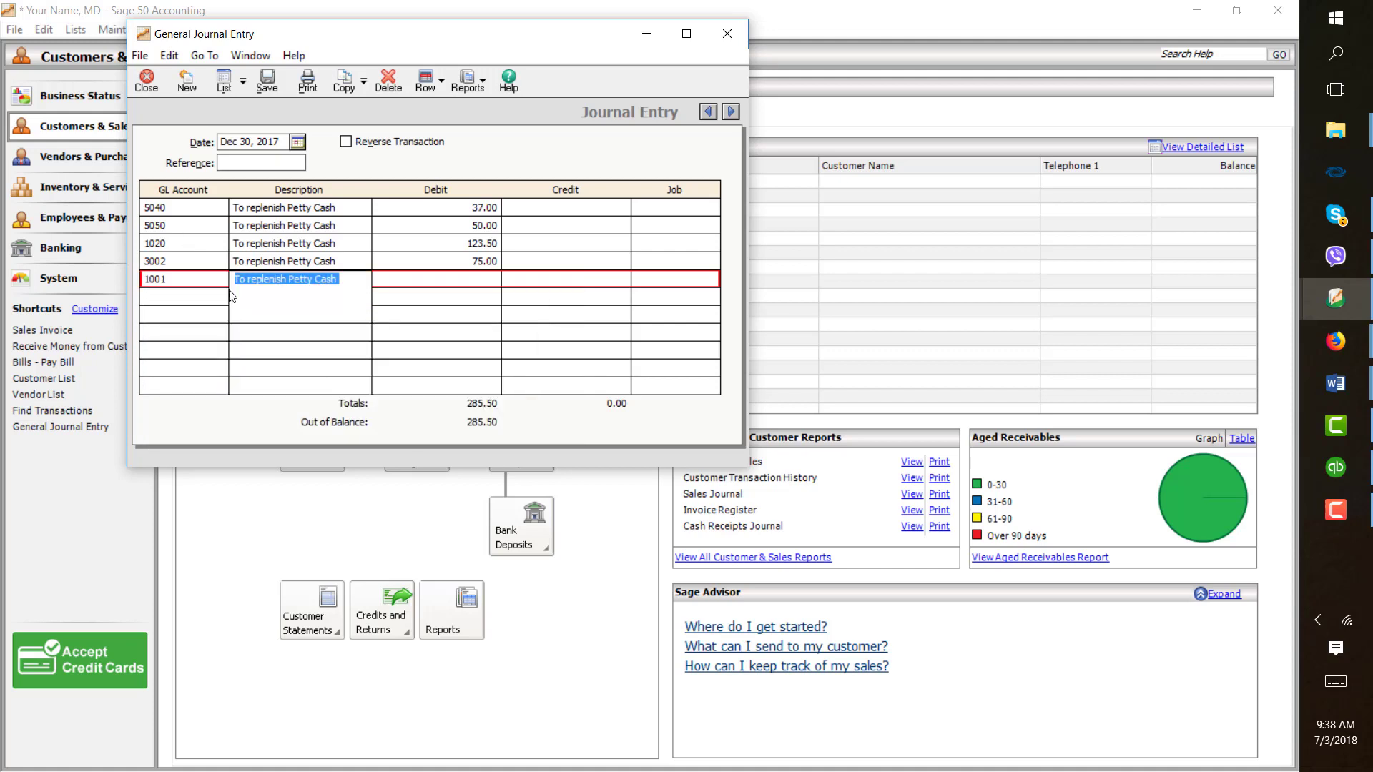
left_click(572, 283)
type("28")
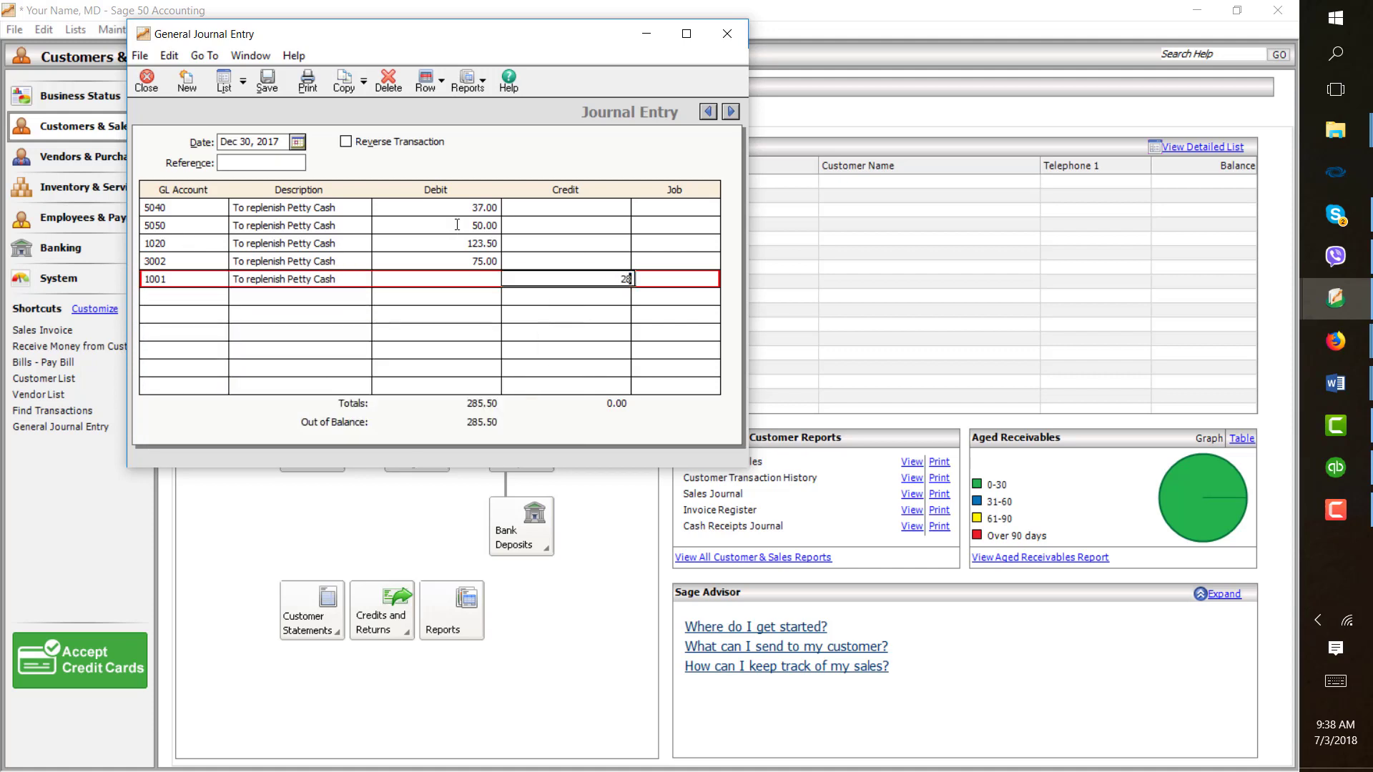
type("5.50")
left_click(268, 81)
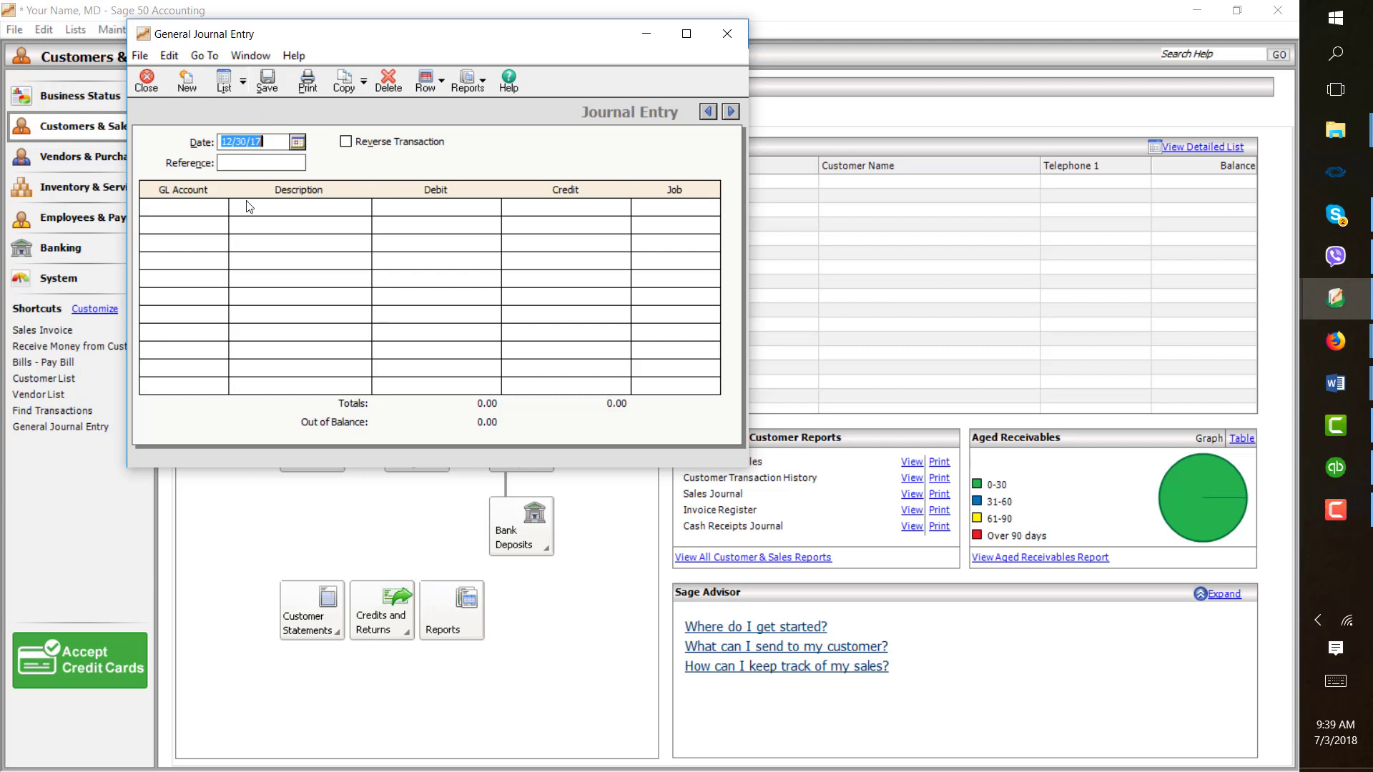
- Debit account 1010 Accounts Receivable 974.36 with the description "NSF Check" in a new entry
left_click(220, 206)
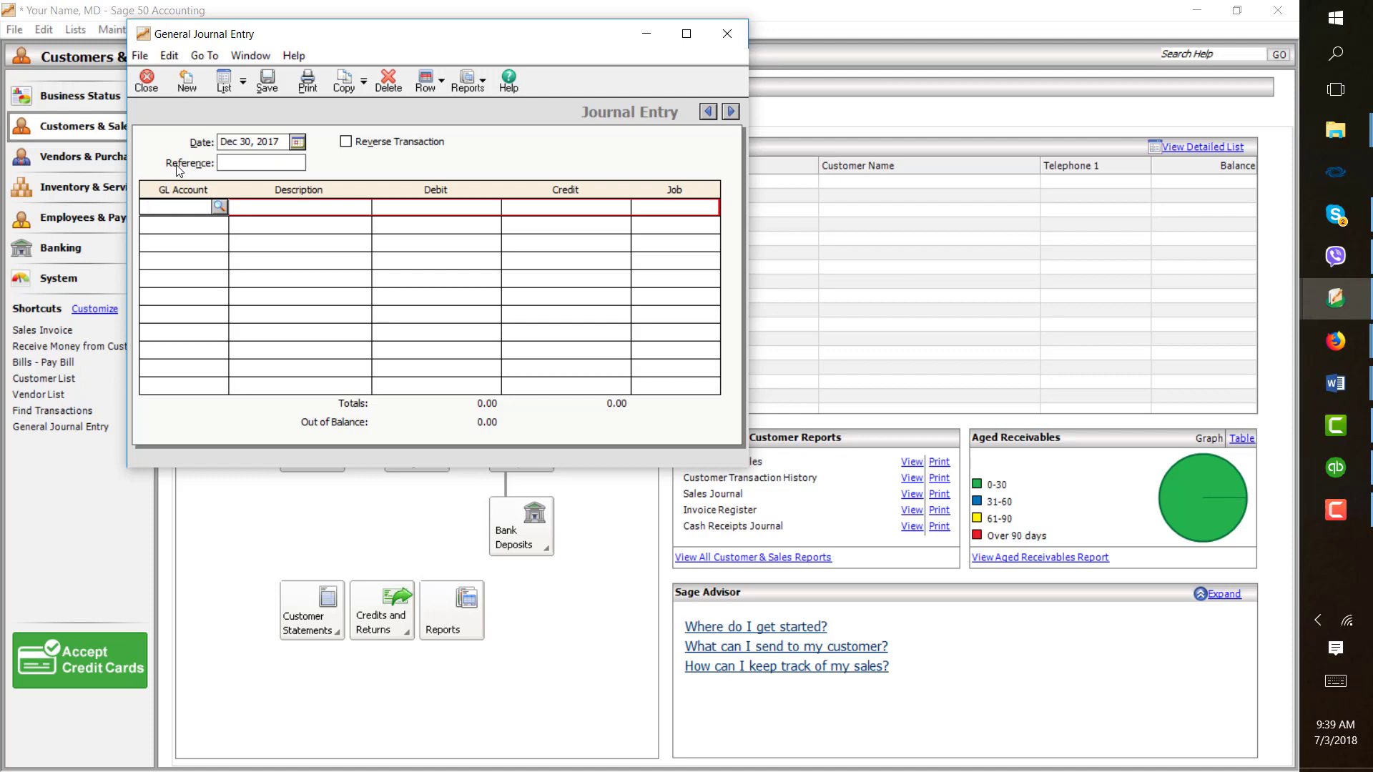
left_click(220, 207)
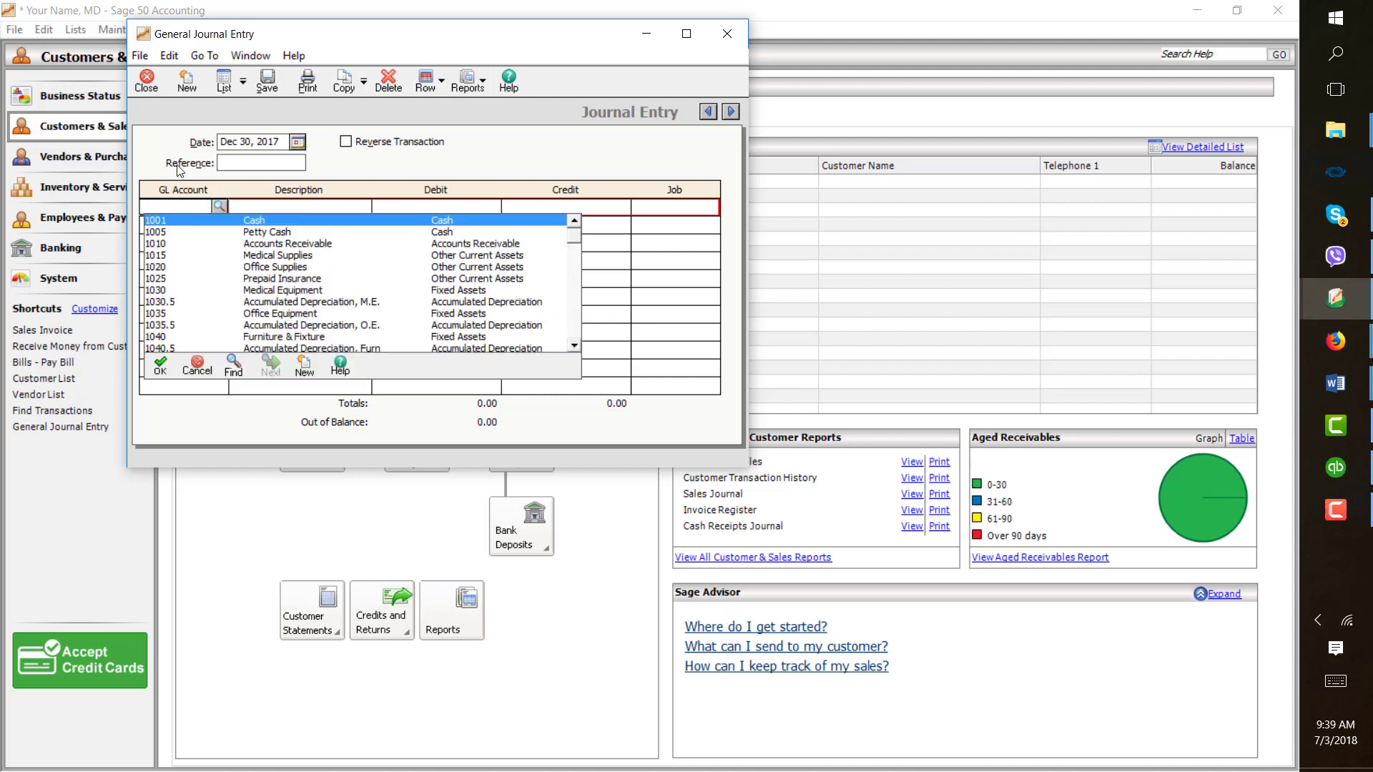
double_click(276, 244)
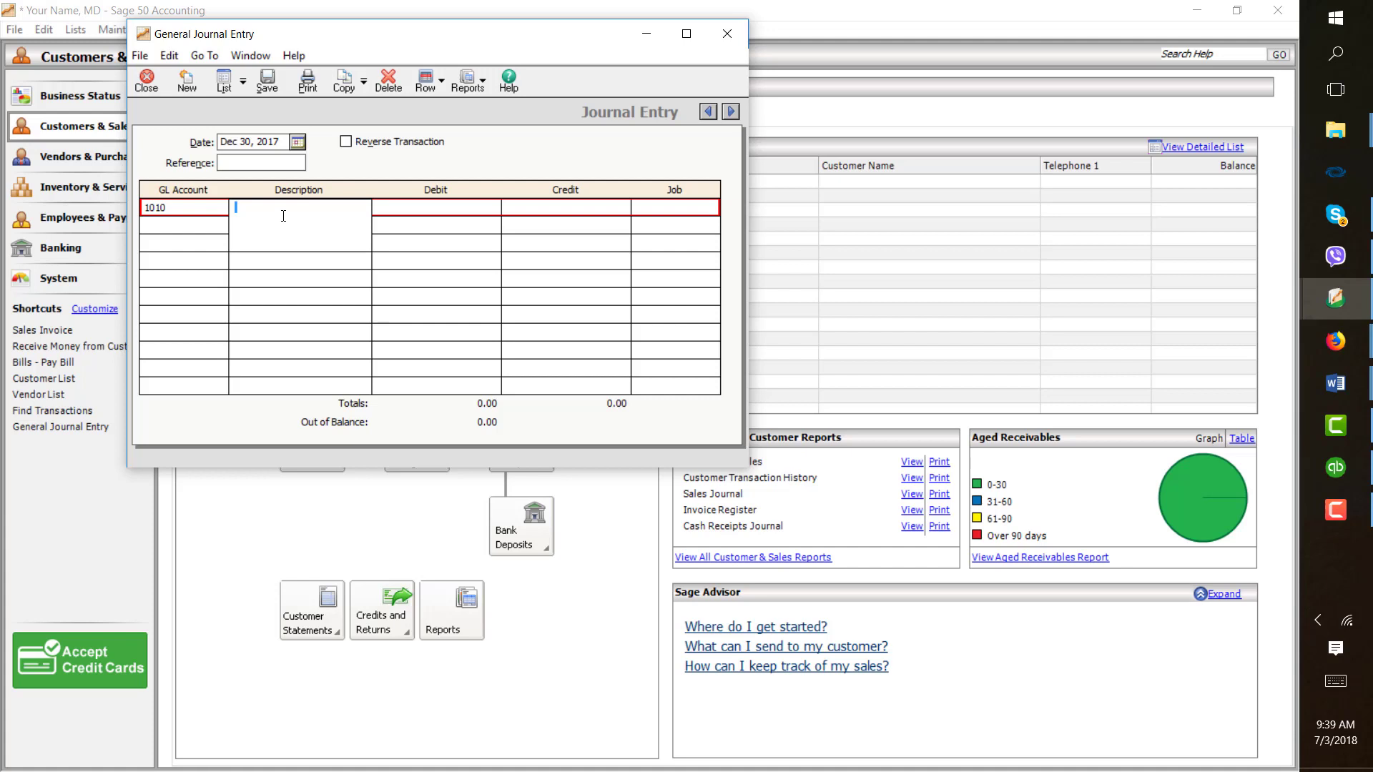
type("NSF Check")
key("Tab")
type("9")
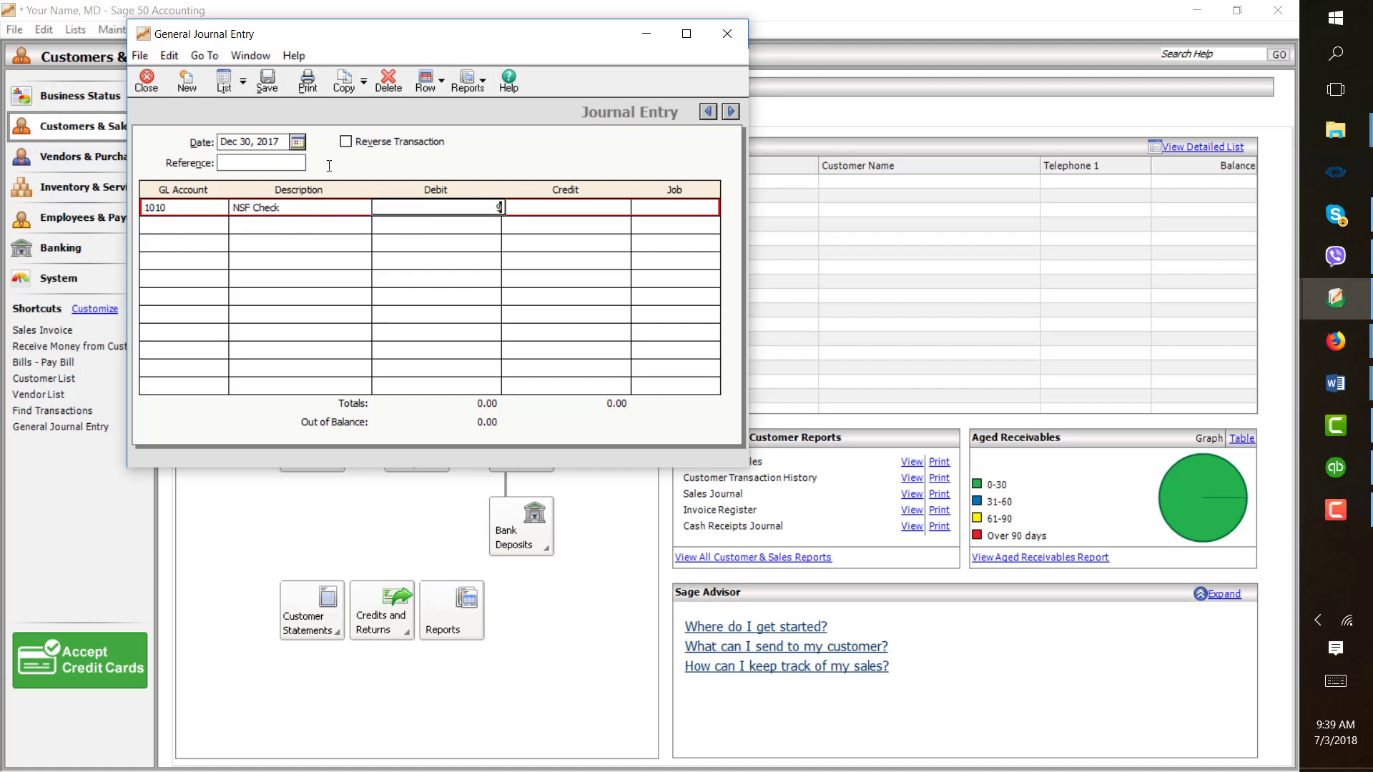
type("74.36")
- Credit account 1001 Cash 974.36 on the second line and save the journal entry
left_click(218, 229)
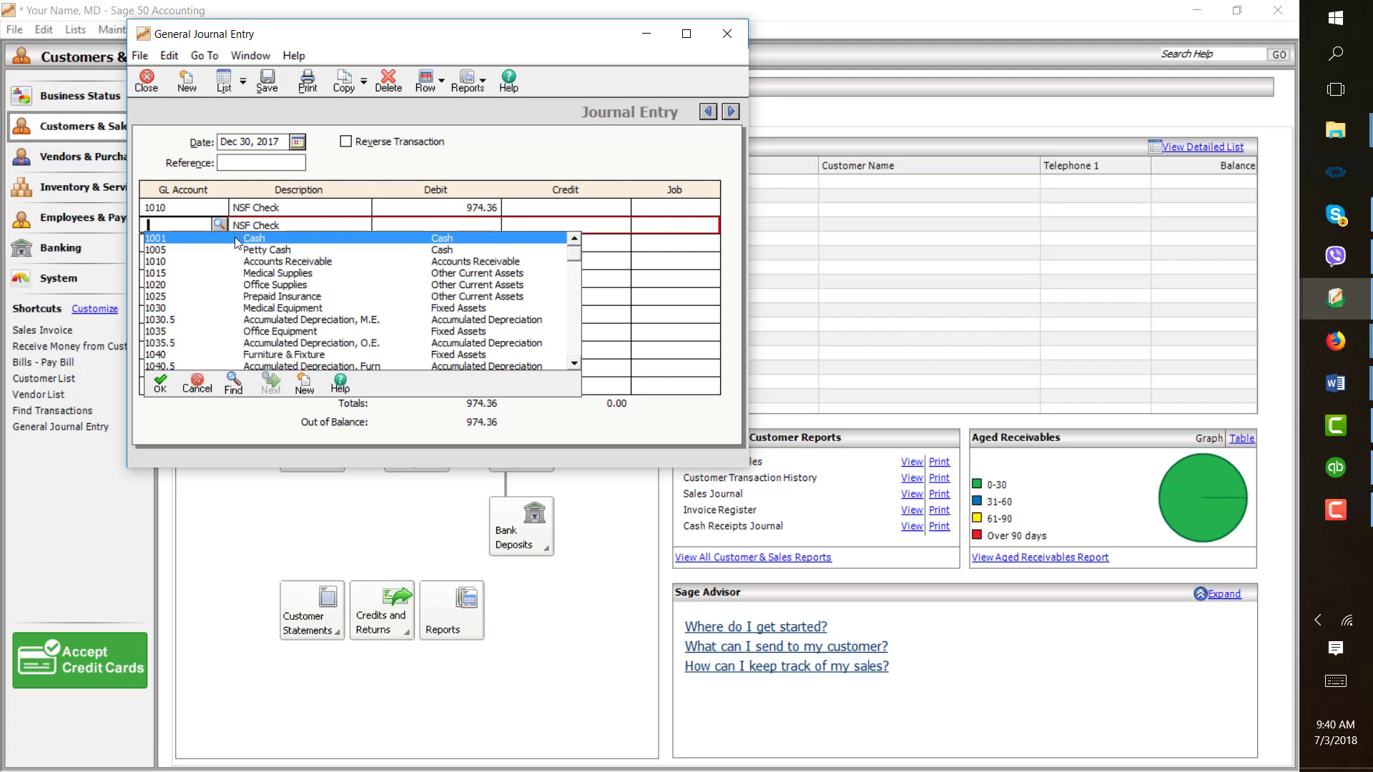
double_click(236, 239)
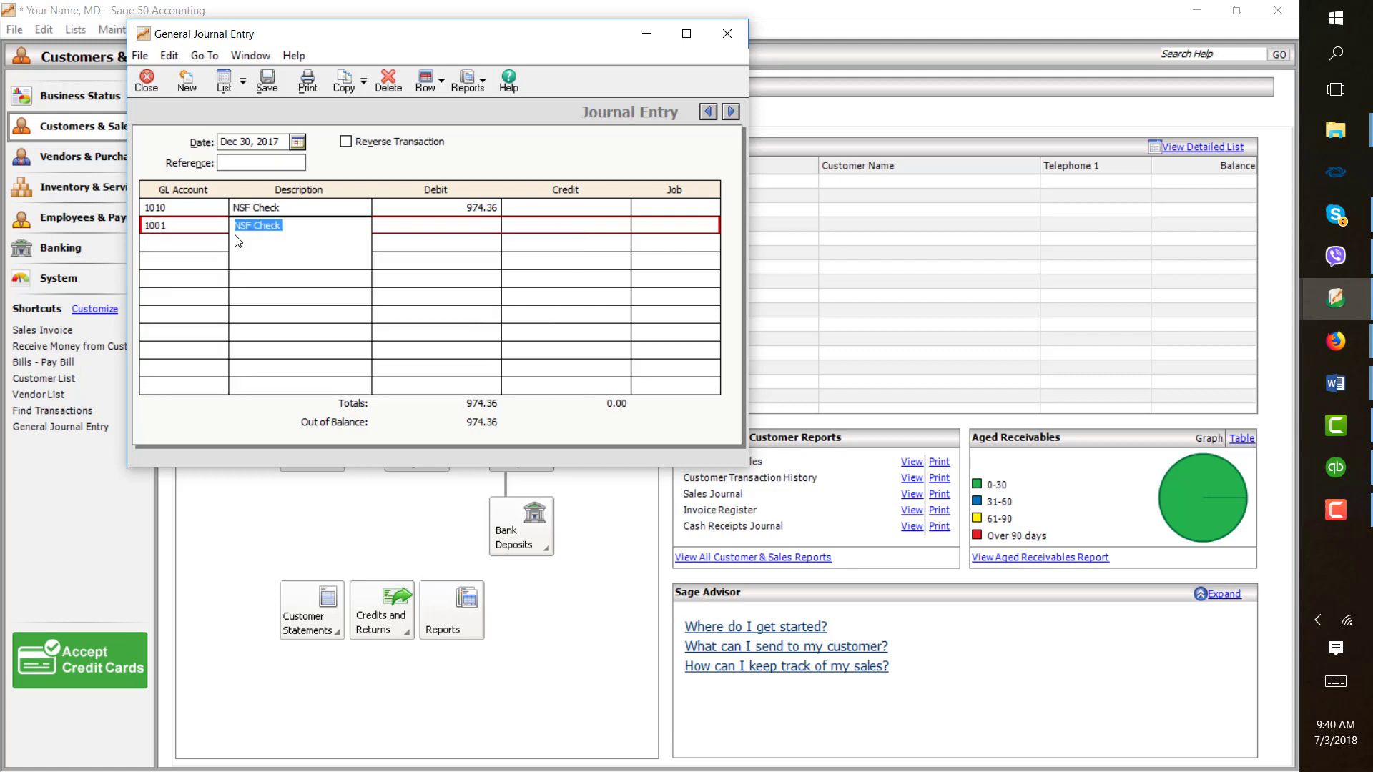
left_click(541, 228)
type("97")
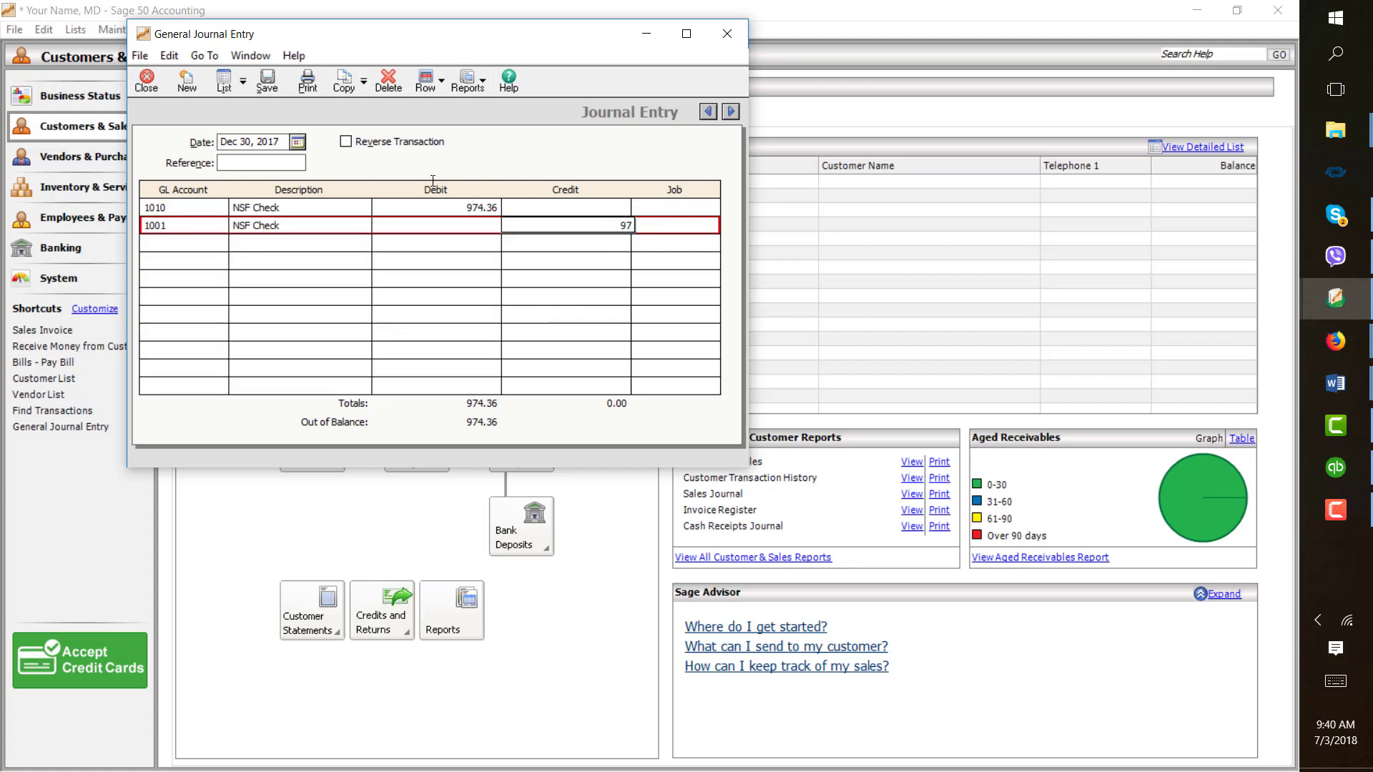
type("4.36")
left_click(267, 80)
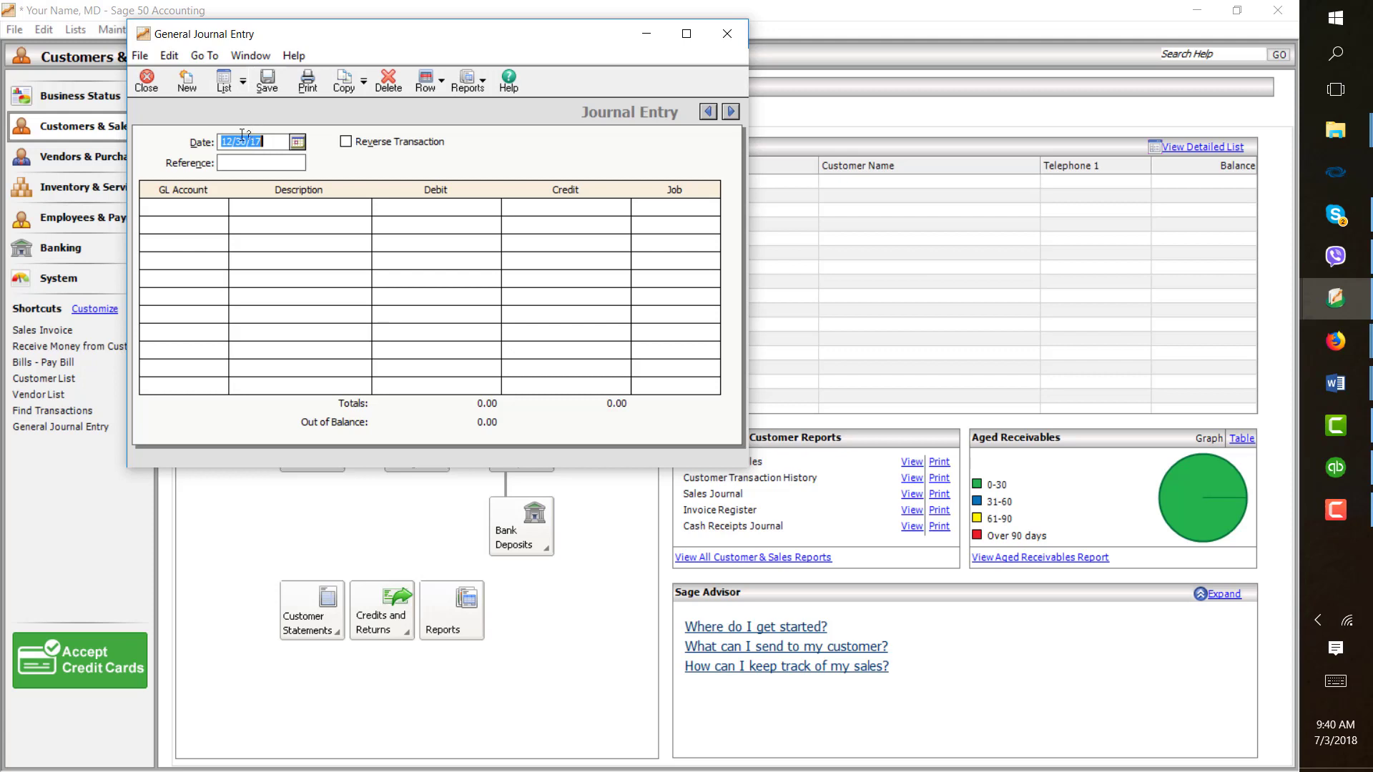
- Debit account 5010 Bank Service Charge Expense 22 with the description "Bank service charge" in a new entry
left_click(218, 210)
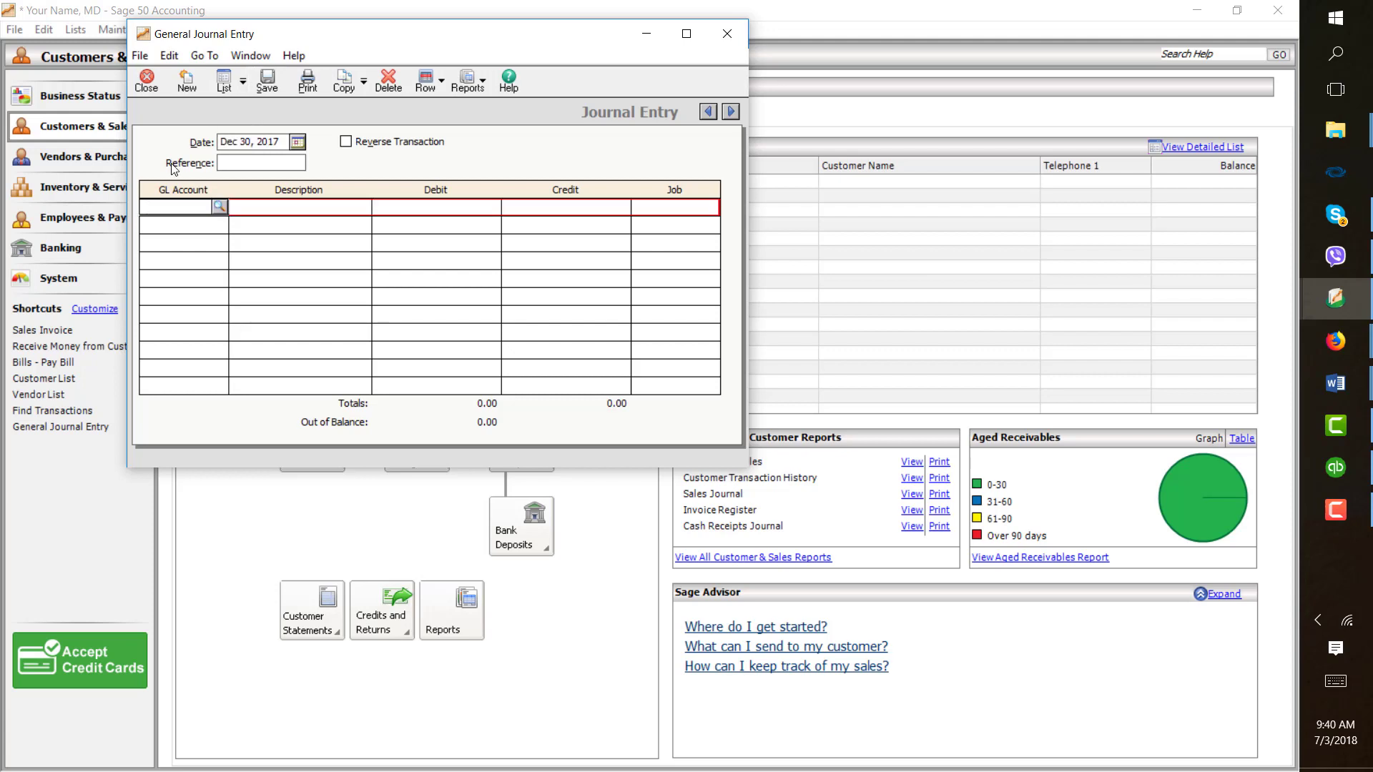
left_click(219, 207)
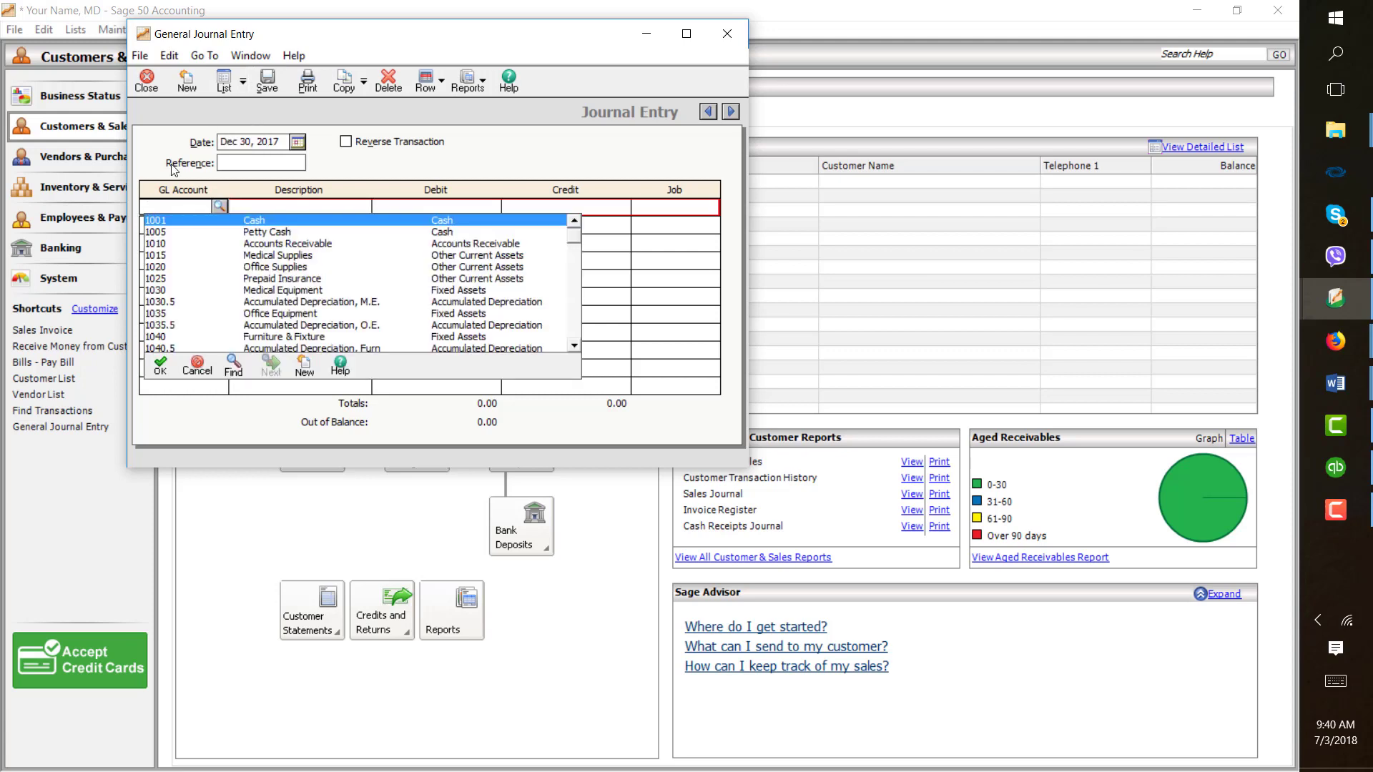
left_click(577, 345)
scroll(465, 282, "down", 1)
scroll(463, 280, "down", 4)
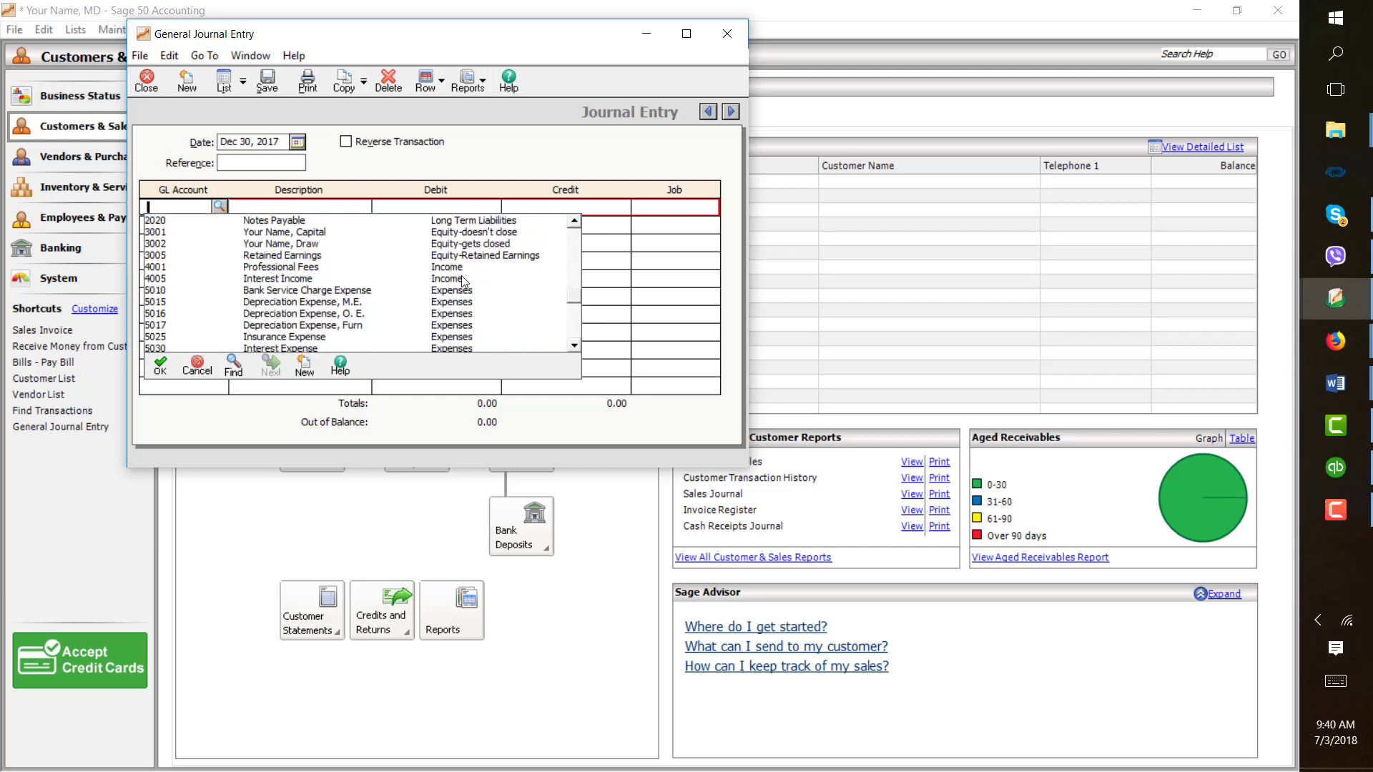
double_click(333, 290)
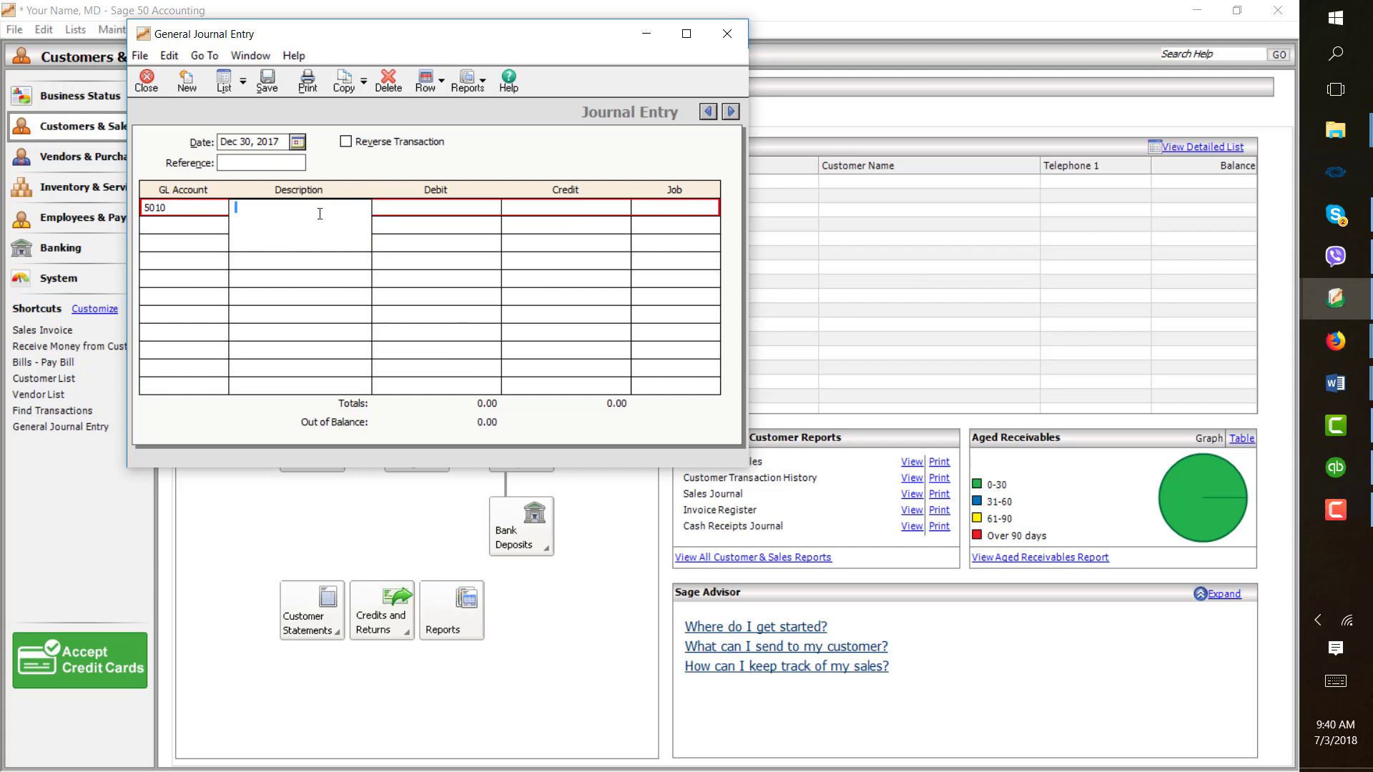
type("Bank service charge")
key("Tab")
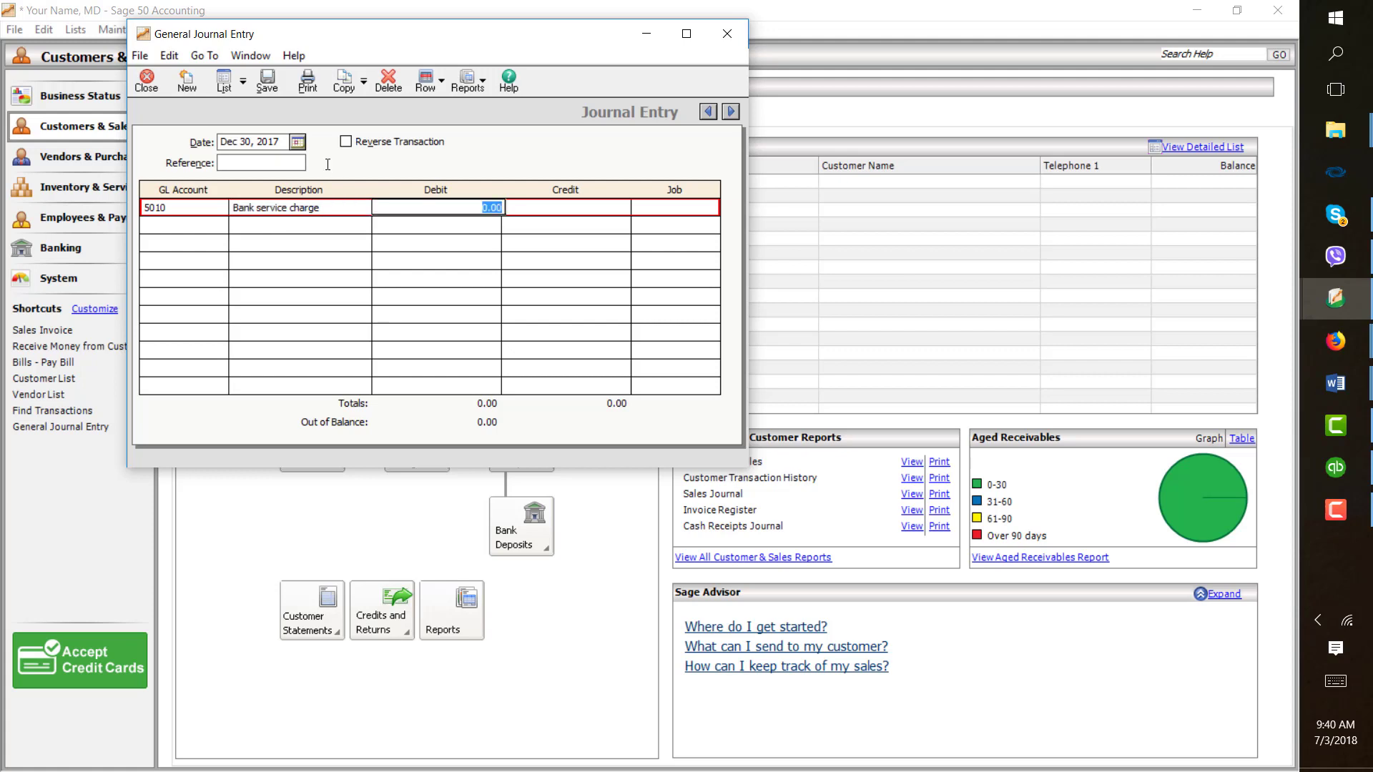
type("3")
key("Return")
- Credit account 1001 Cash 22 on the second line and save the journal entry
left_click(219, 226)
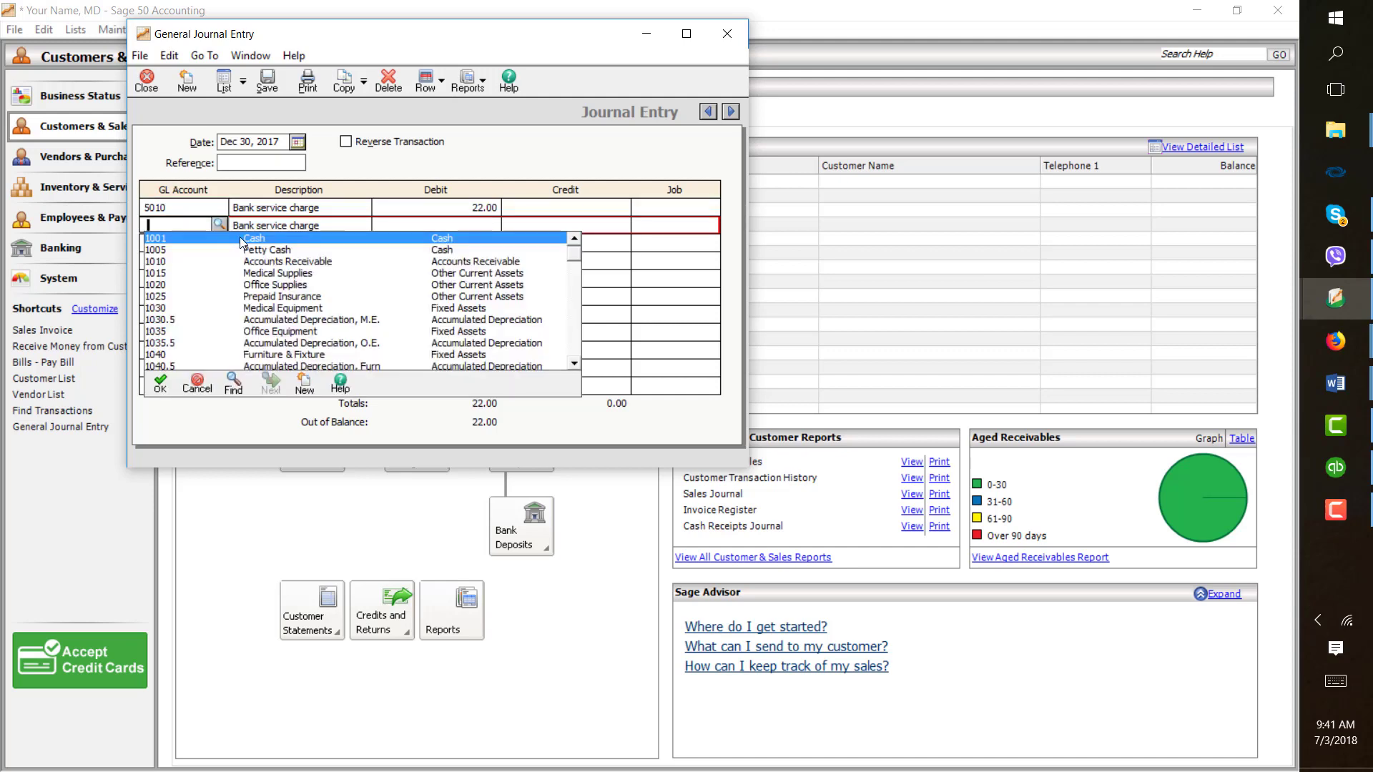
double_click(242, 241)
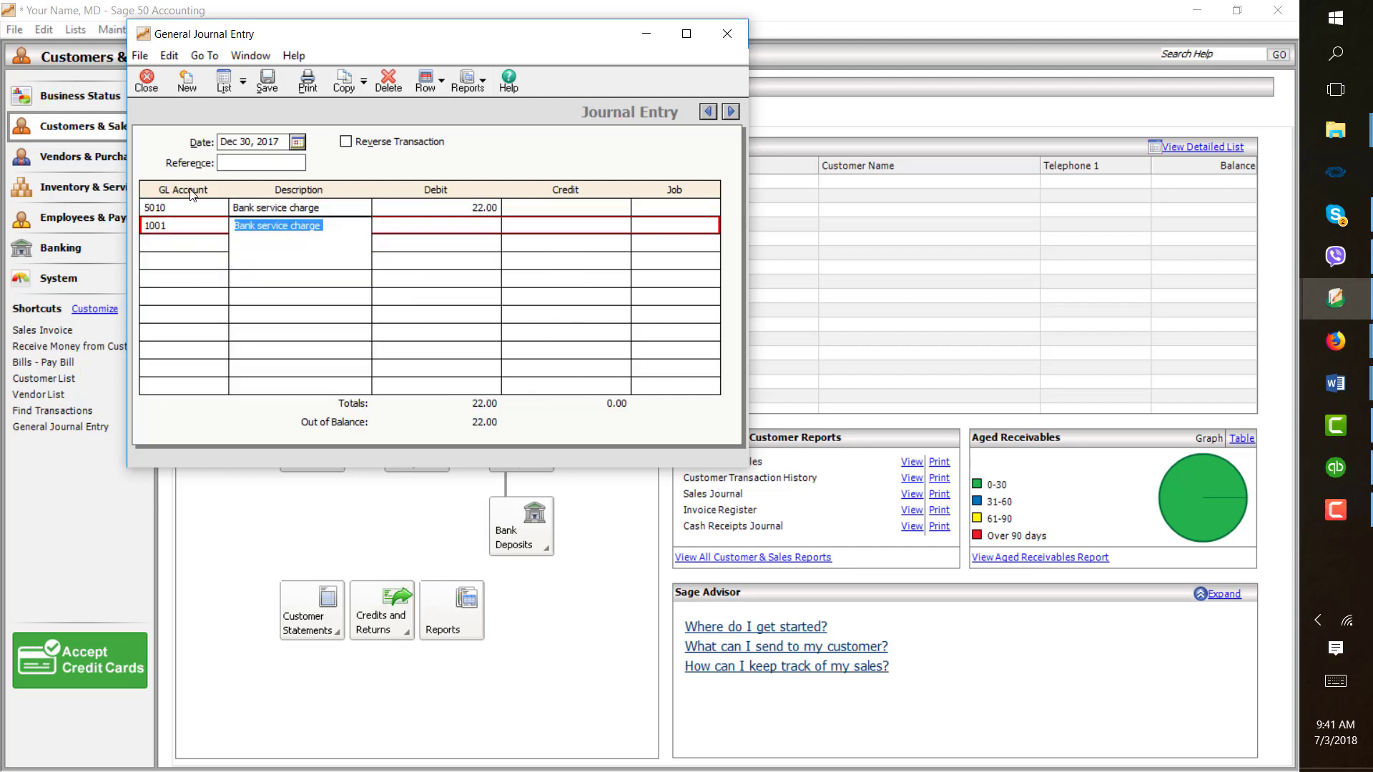
left_click(546, 226)
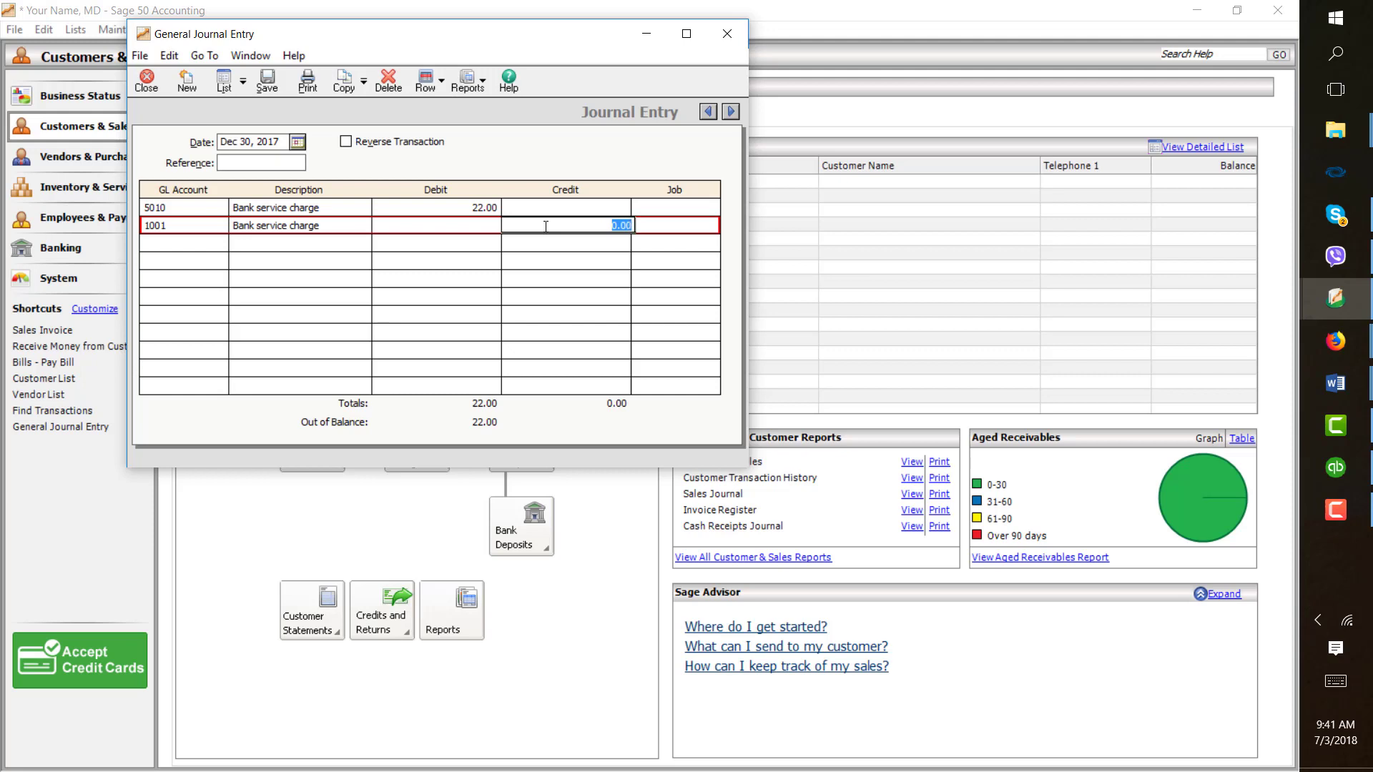
type("22")
left_click(266, 84)
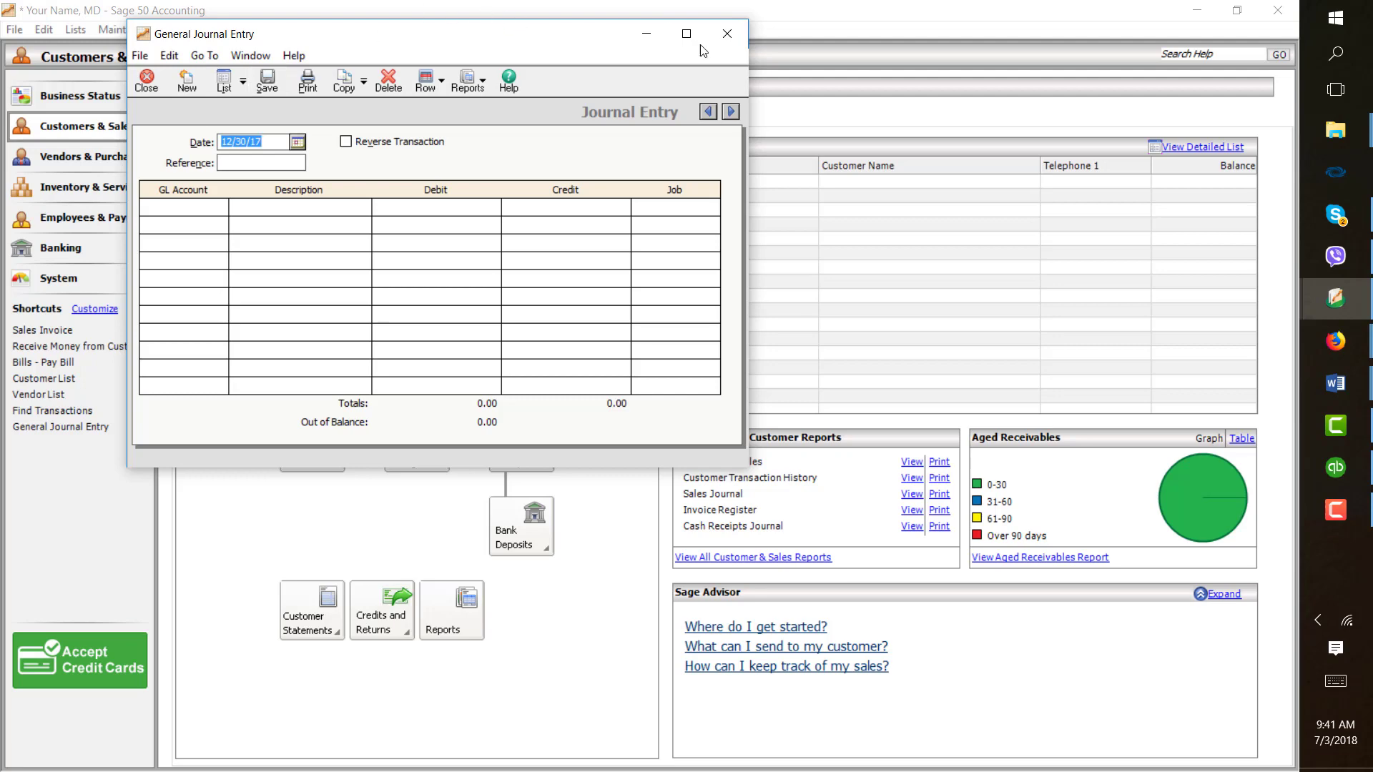
- Close the General Journal Entry window
left_click(726, 41)
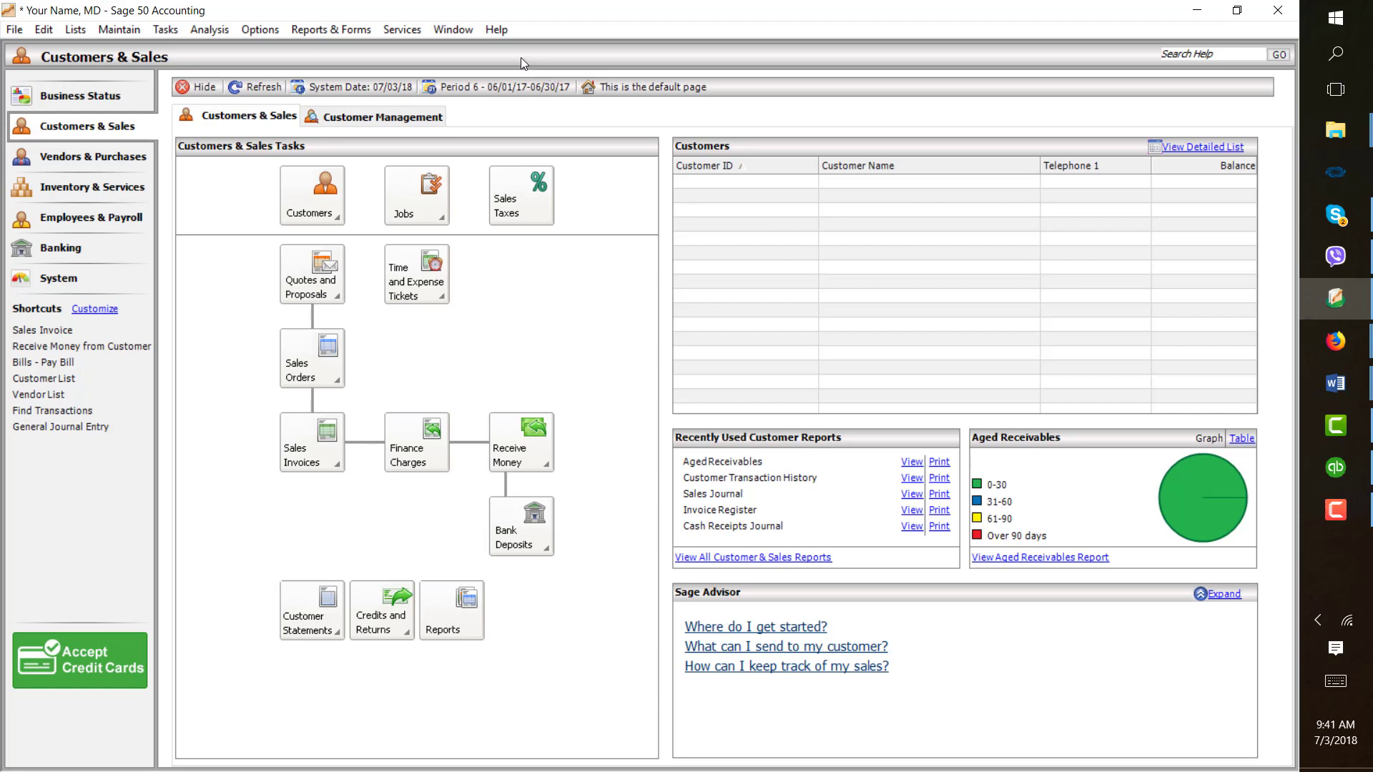
left_click(171, 31)
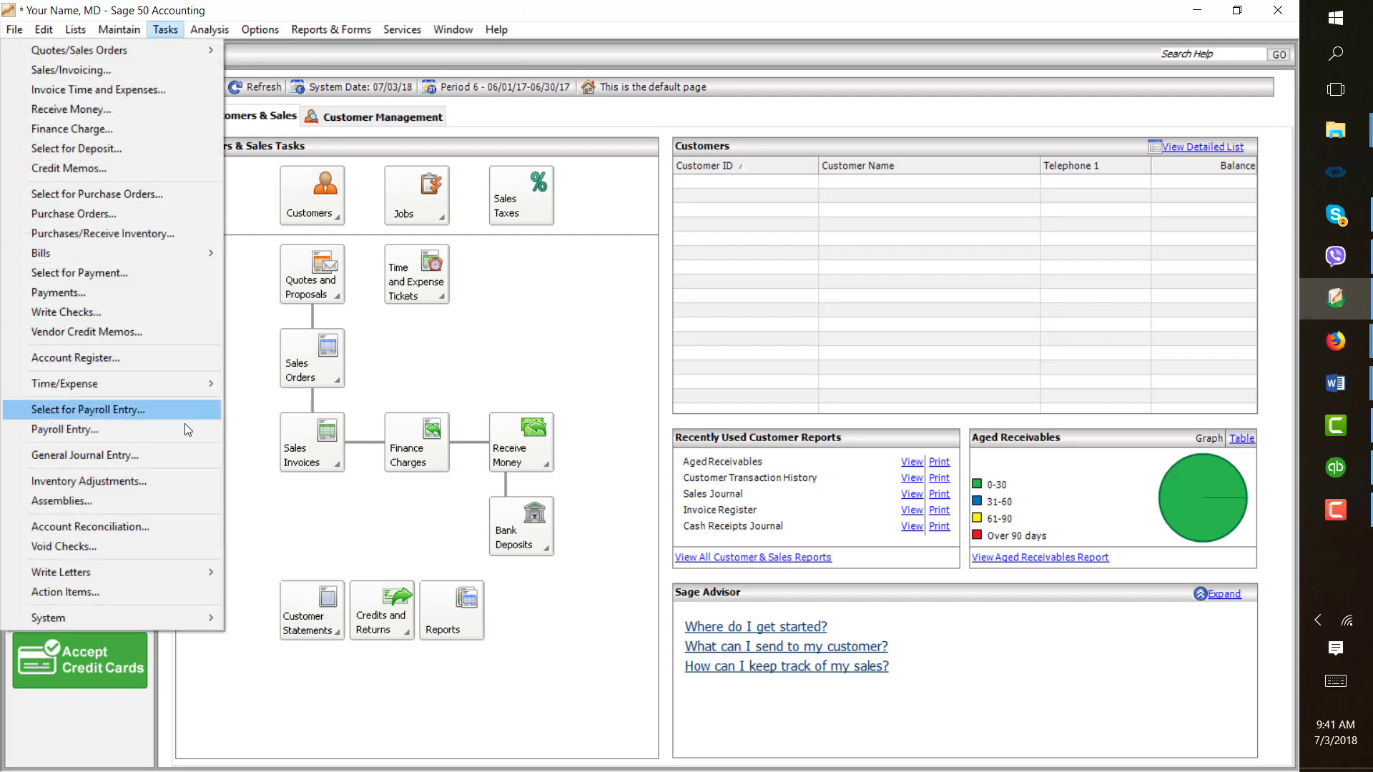
- Change the accounting period to period 12, Dec 01 to Dec 31, 2017, skipping report printing and the internal accounting review
mouse_move(182, 620)
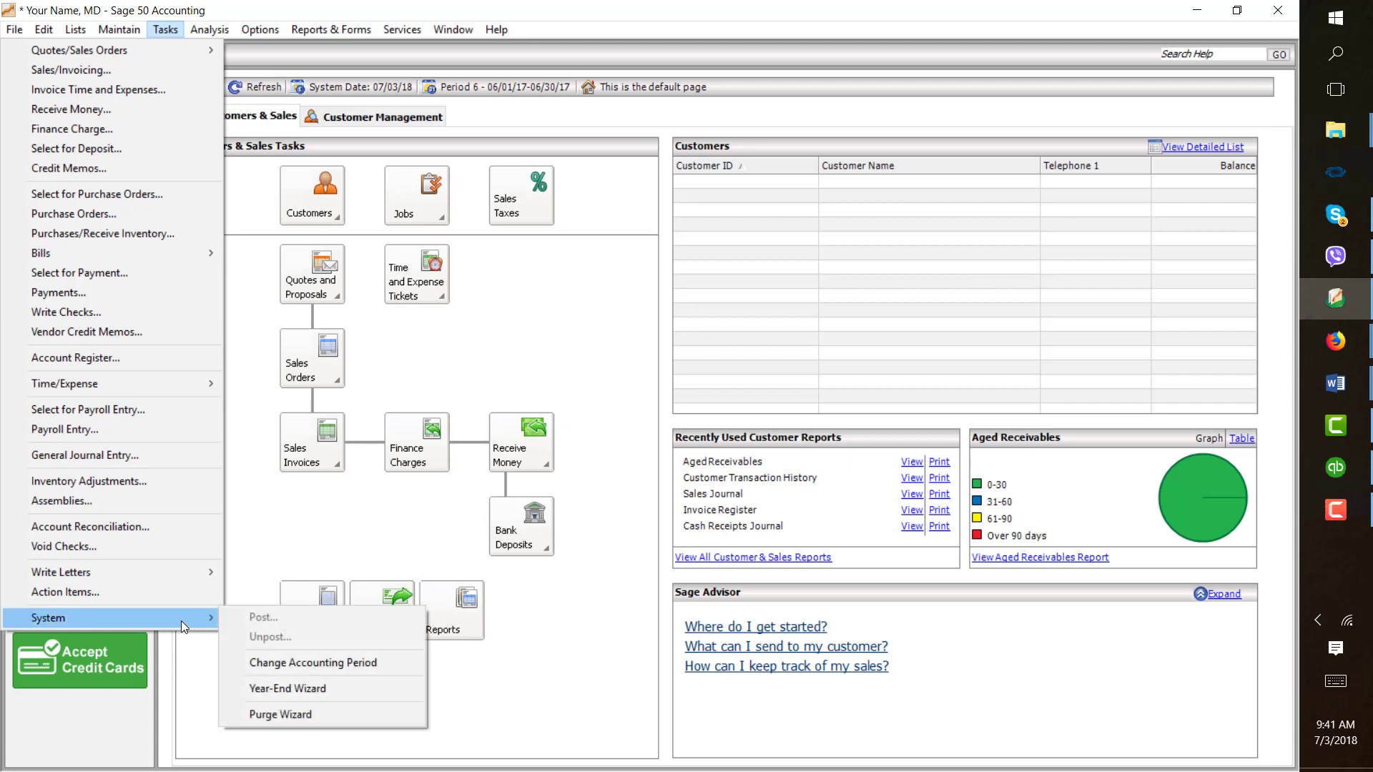
left_click(291, 663)
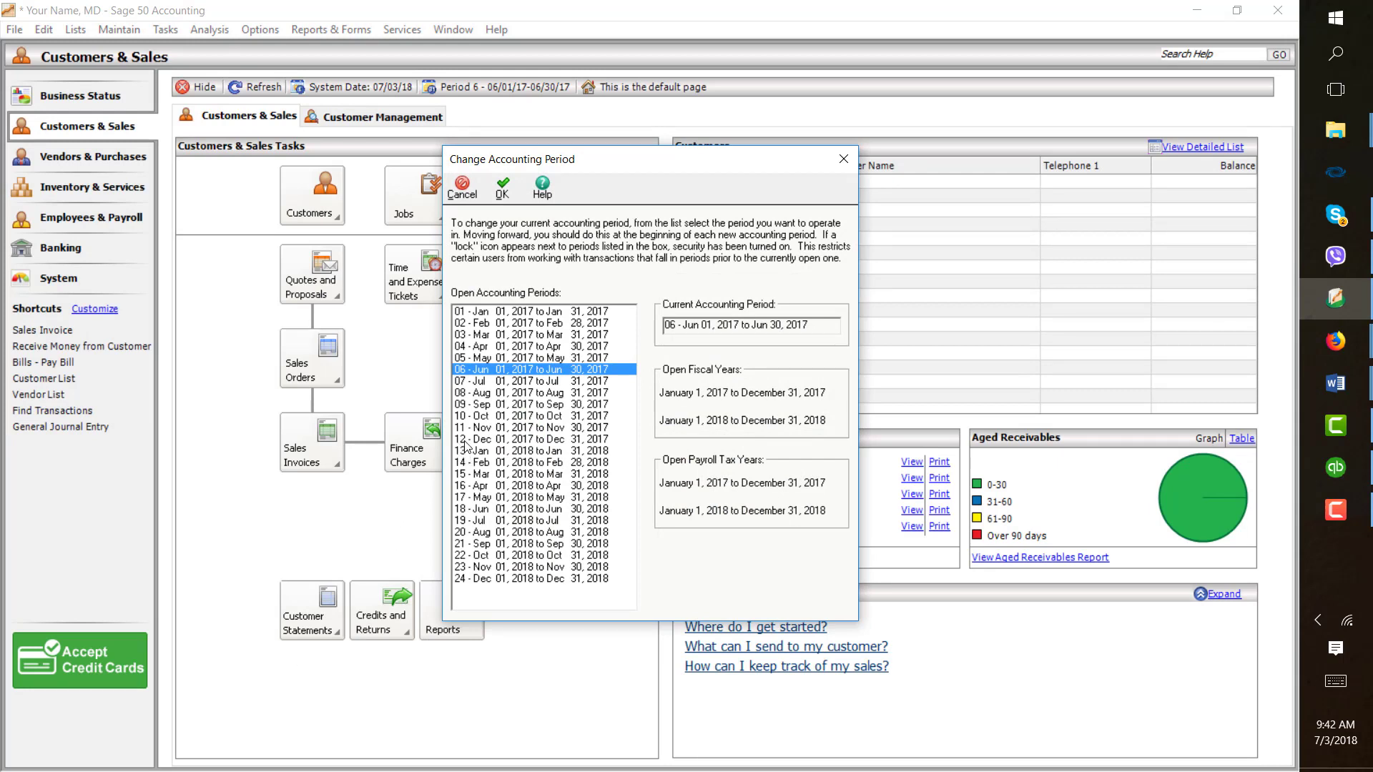
left_click(466, 440)
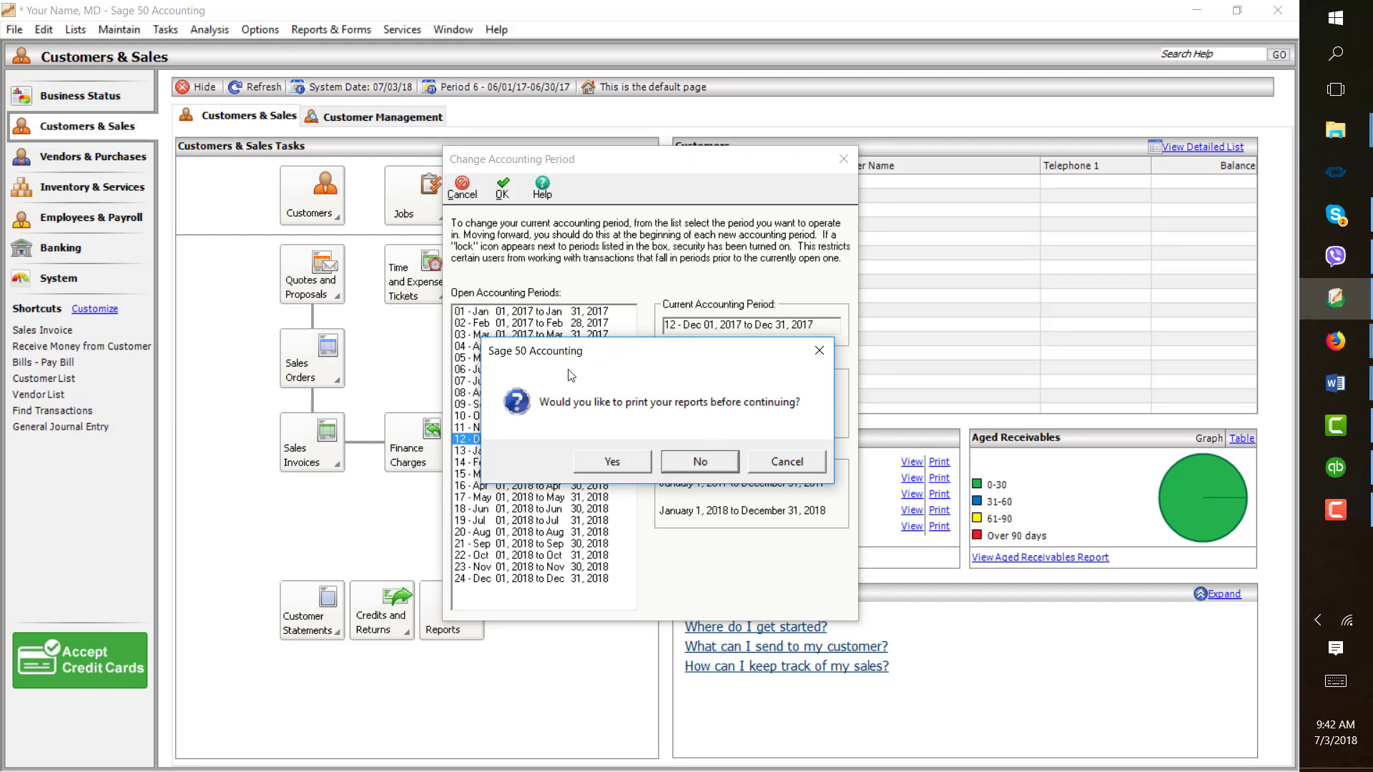
left_click(699, 462)
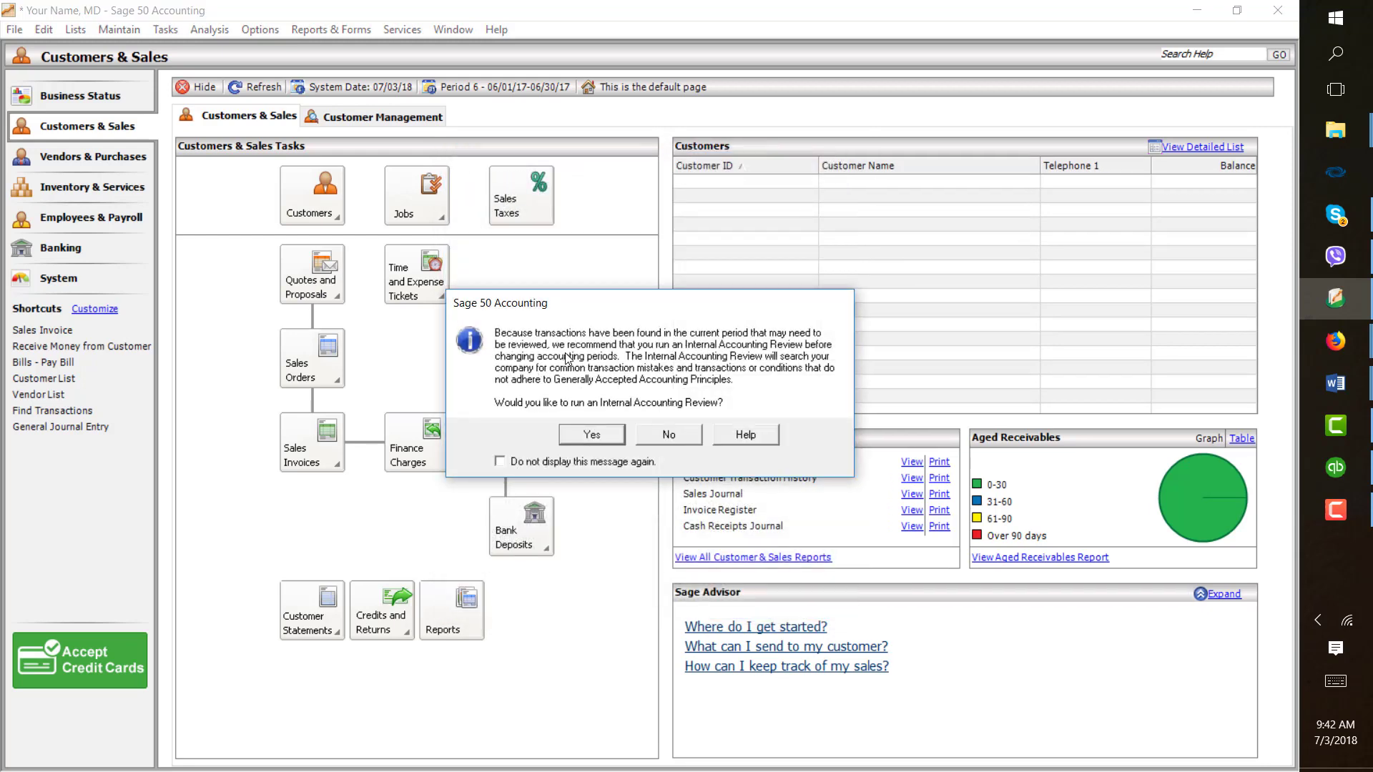
left_click(670, 436)
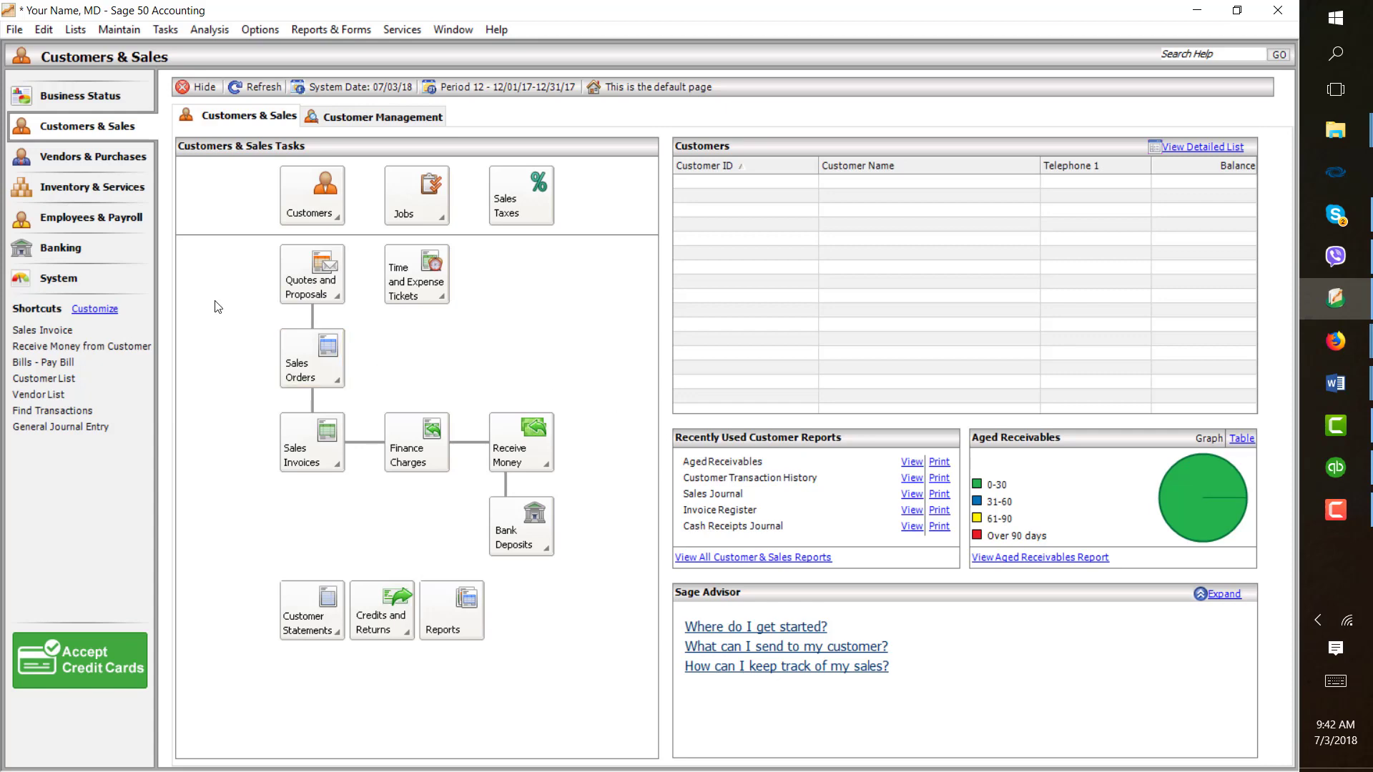
- Open Account Reconciliation and choose account 1001 Cash to reconcile
left_click(165, 32)
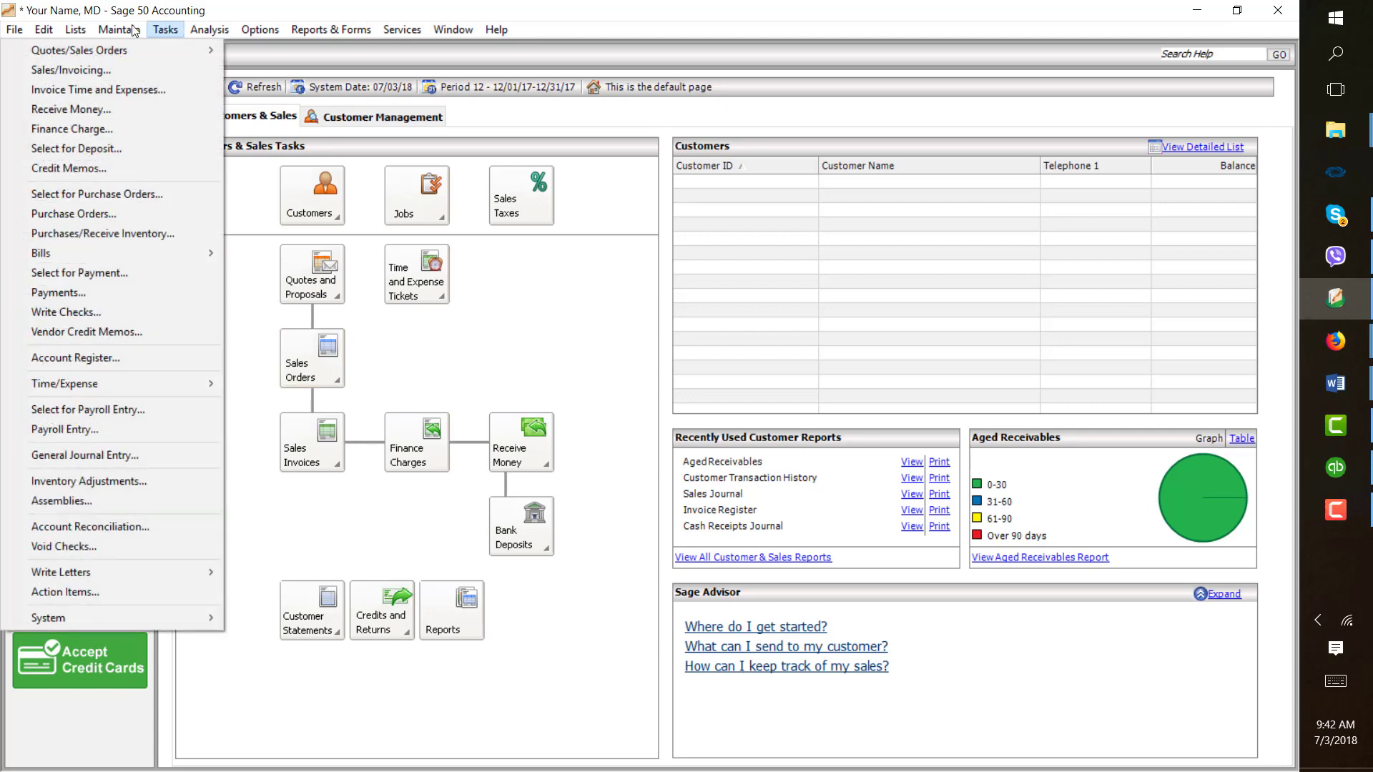
left_click(191, 527)
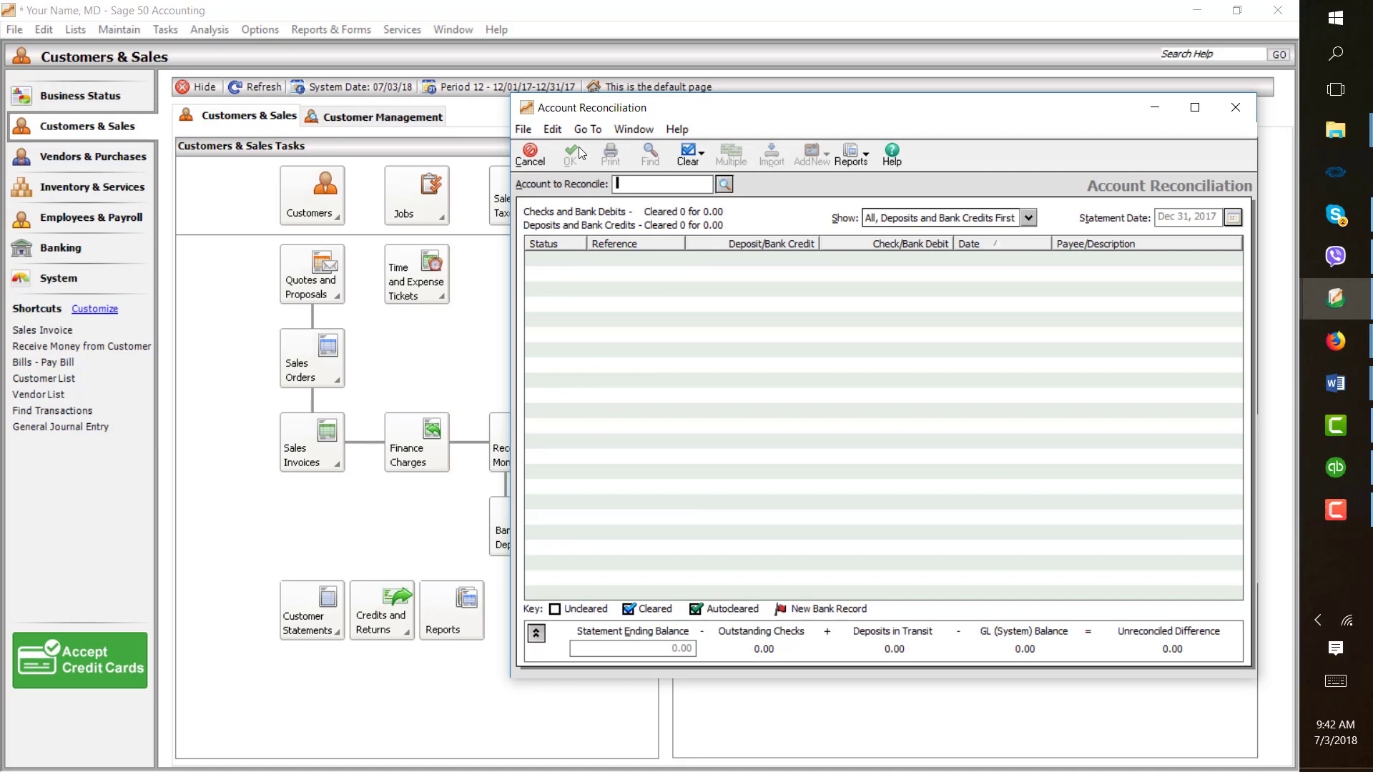
left_click(725, 185)
double_click(727, 203)
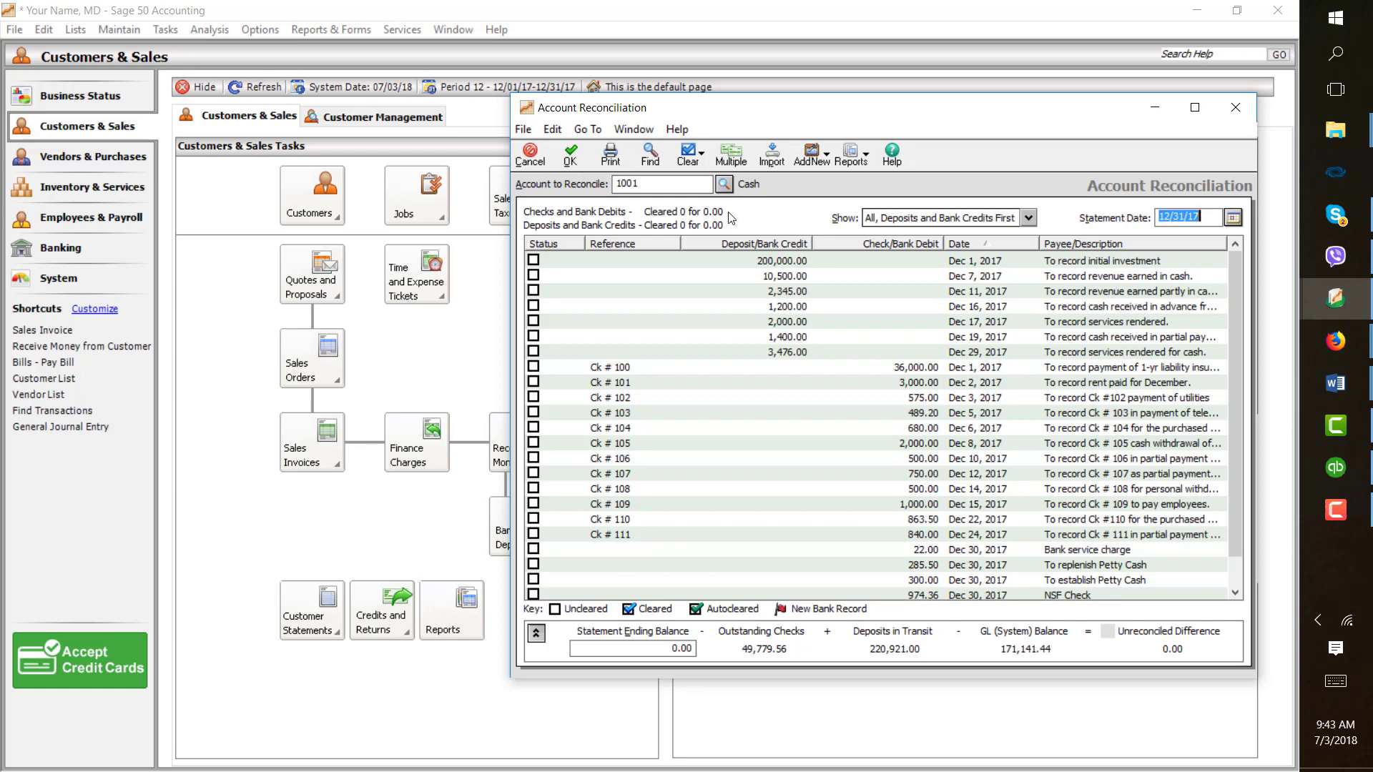
- Enter 170654.44 as the statement ending balance
left_click_drag(666, 647, 824, 652)
type("170654.44")
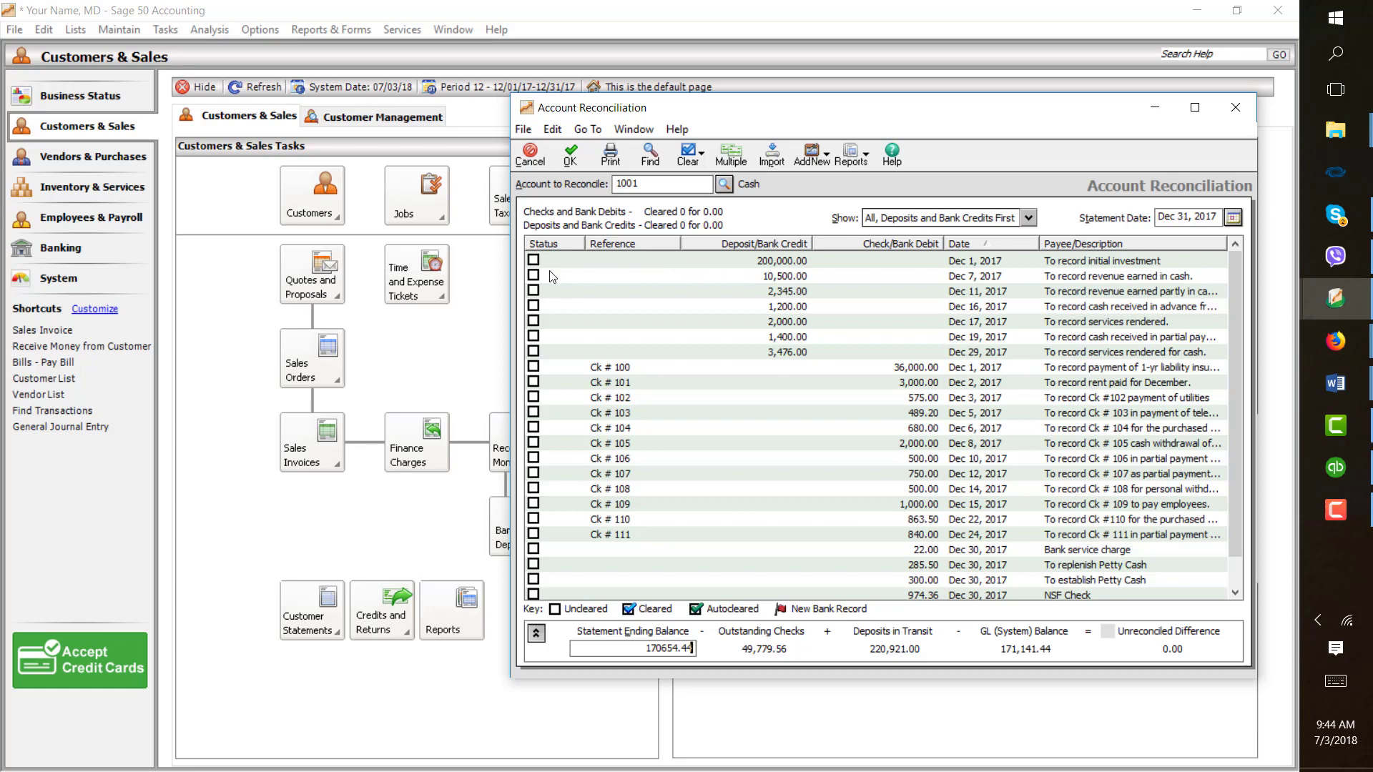
- Mark as cleared the 200,000.00 and 10,500.00 deposits, checks 100, 101 and 112, and the 22.00 bank service charge
left_click(534, 261)
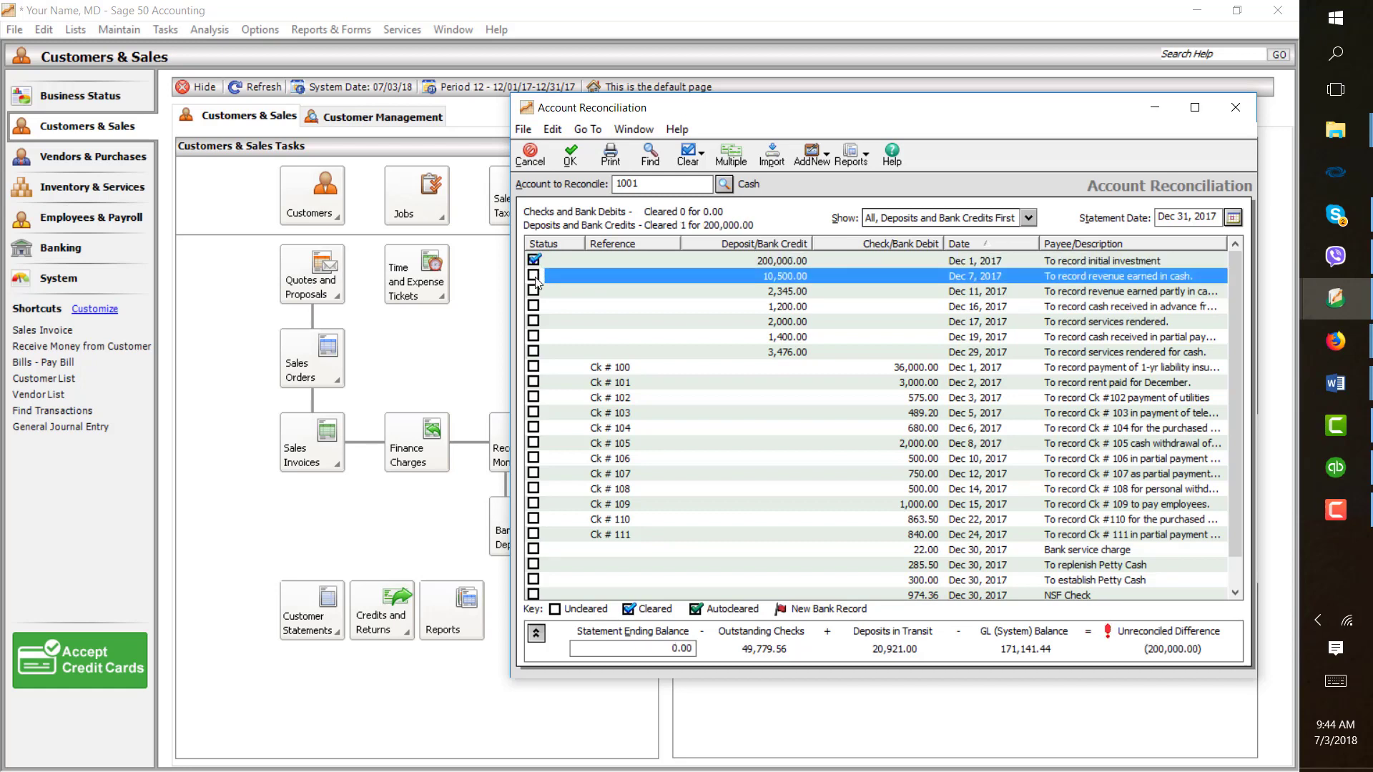
left_click(534, 276)
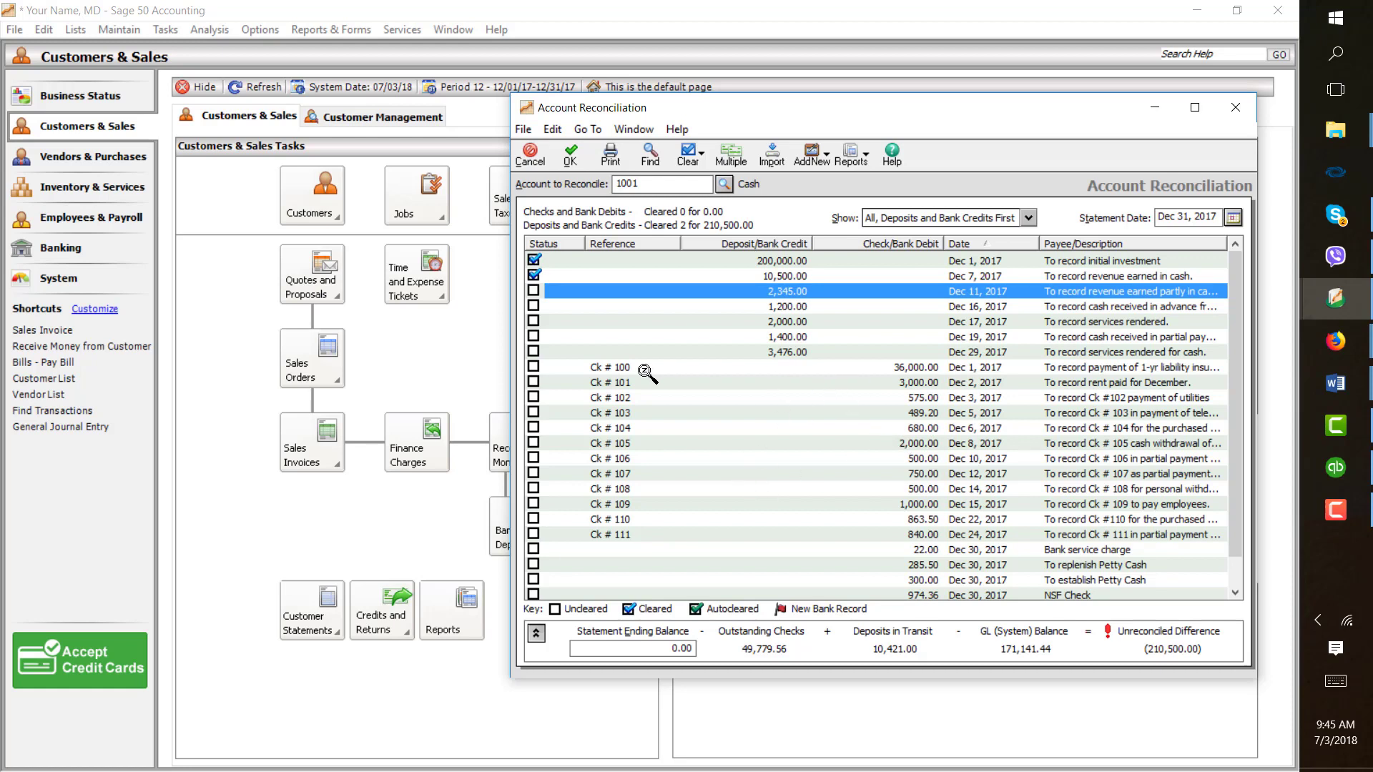
left_click(534, 366)
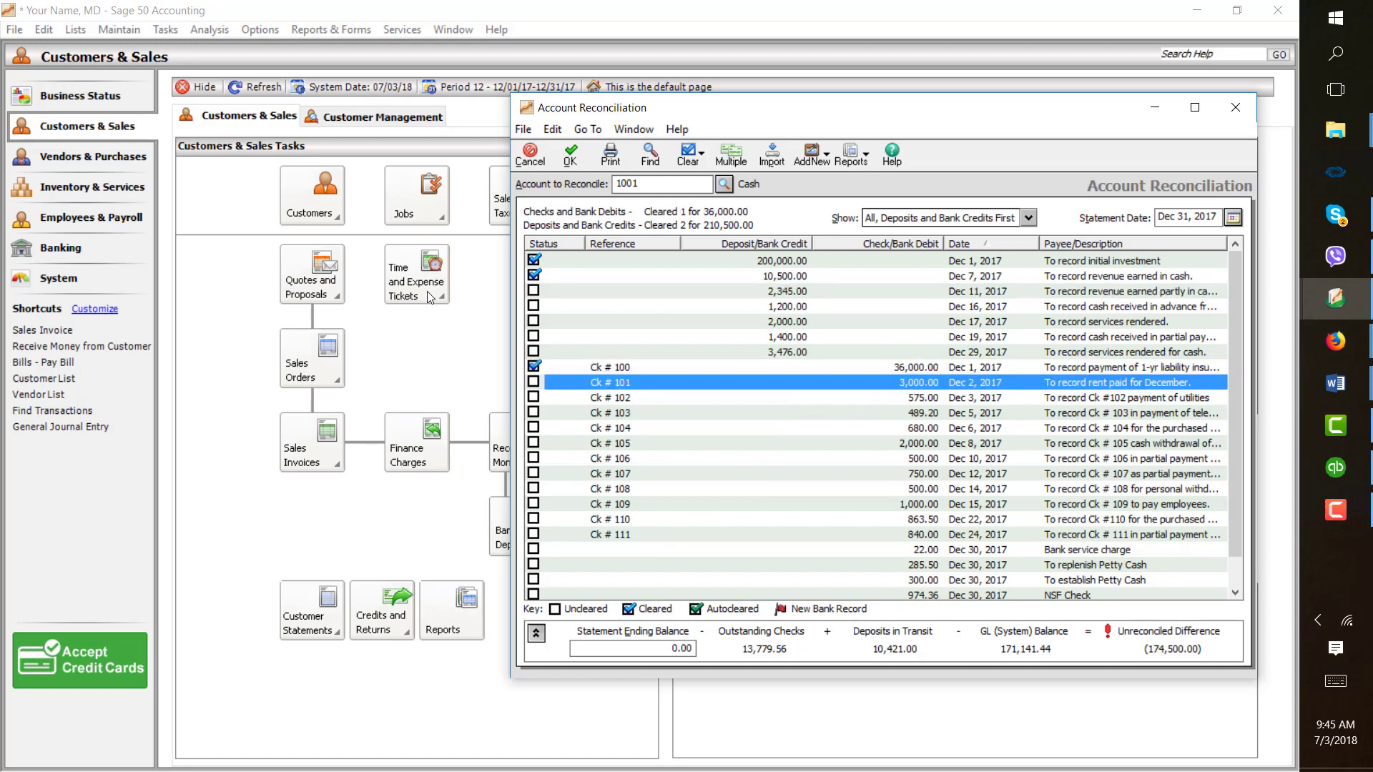
left_click(533, 383)
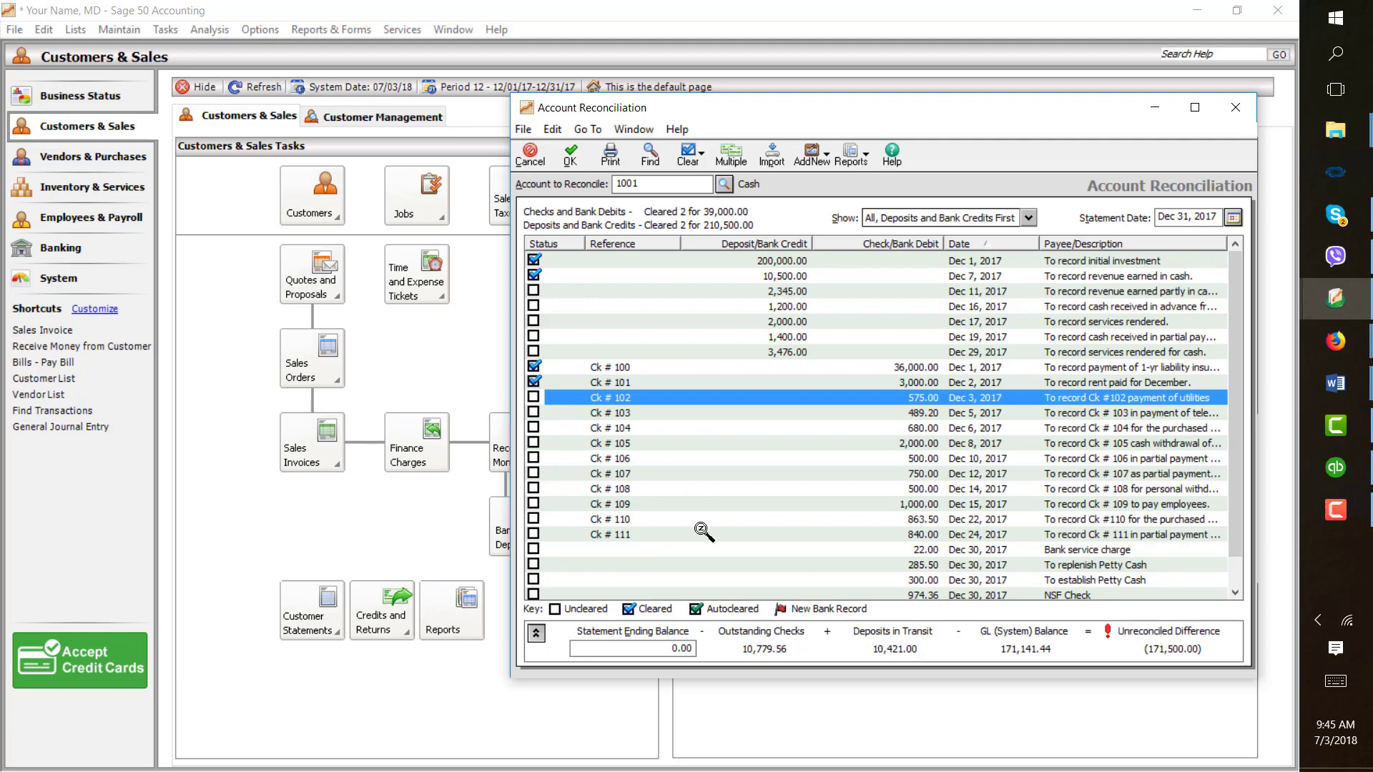
left_click(533, 597)
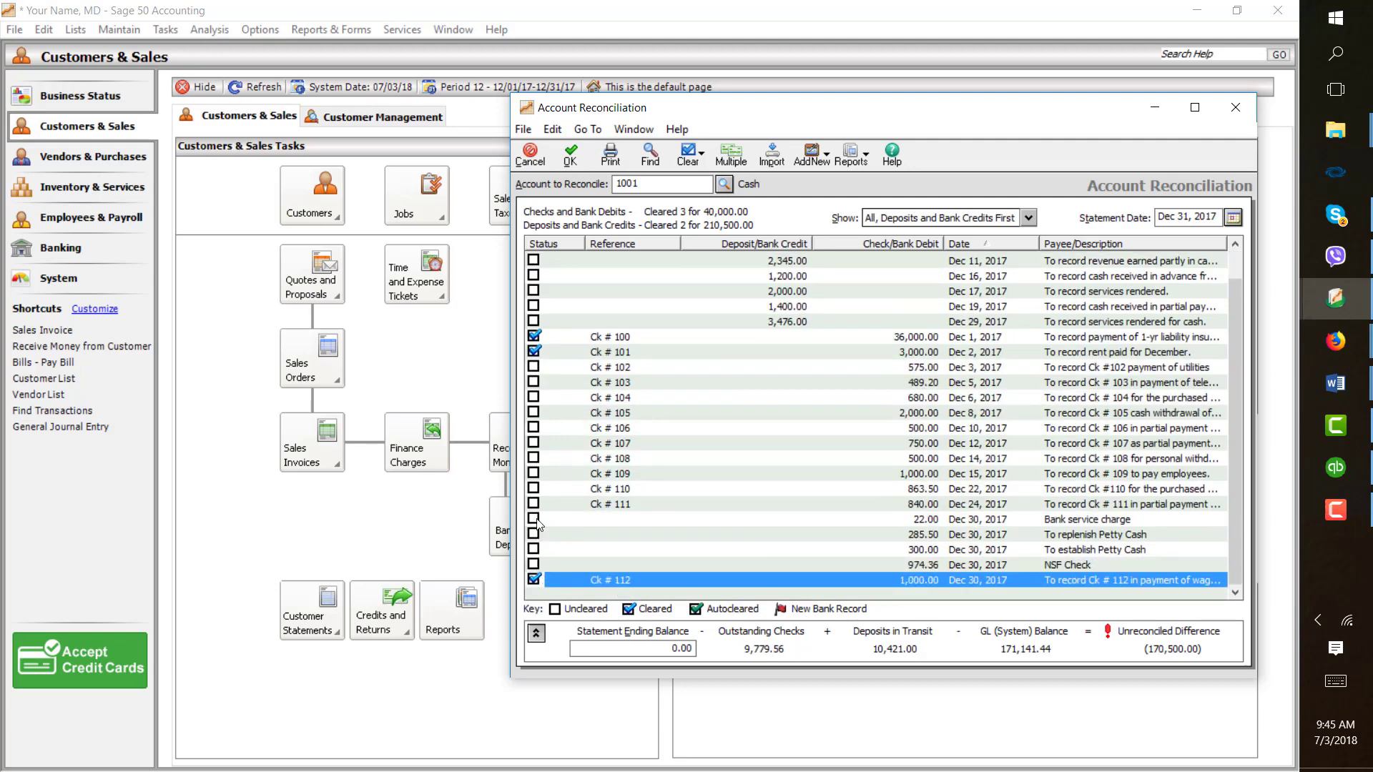
left_click(534, 519)
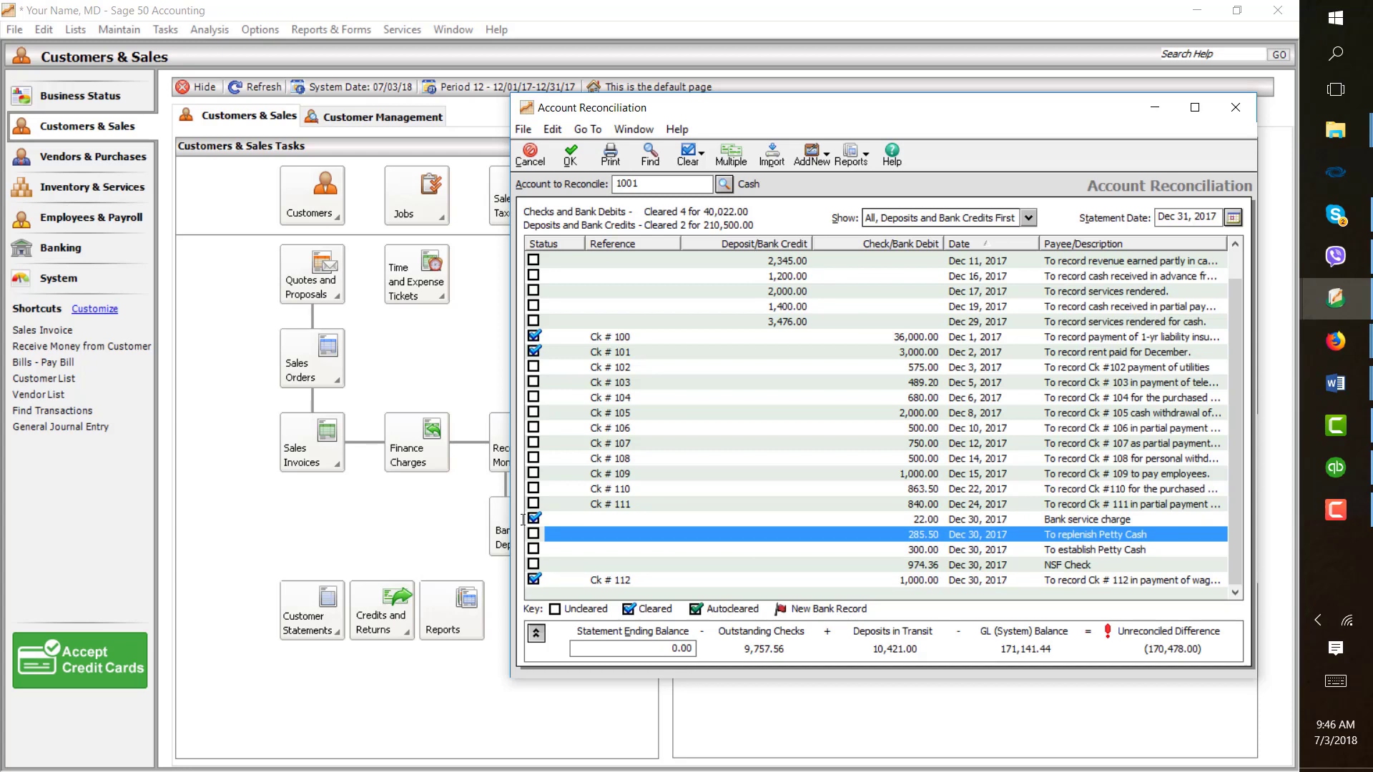
- Set the statement ending balance to 170654.44
left_click(655, 649)
type("170654.44")
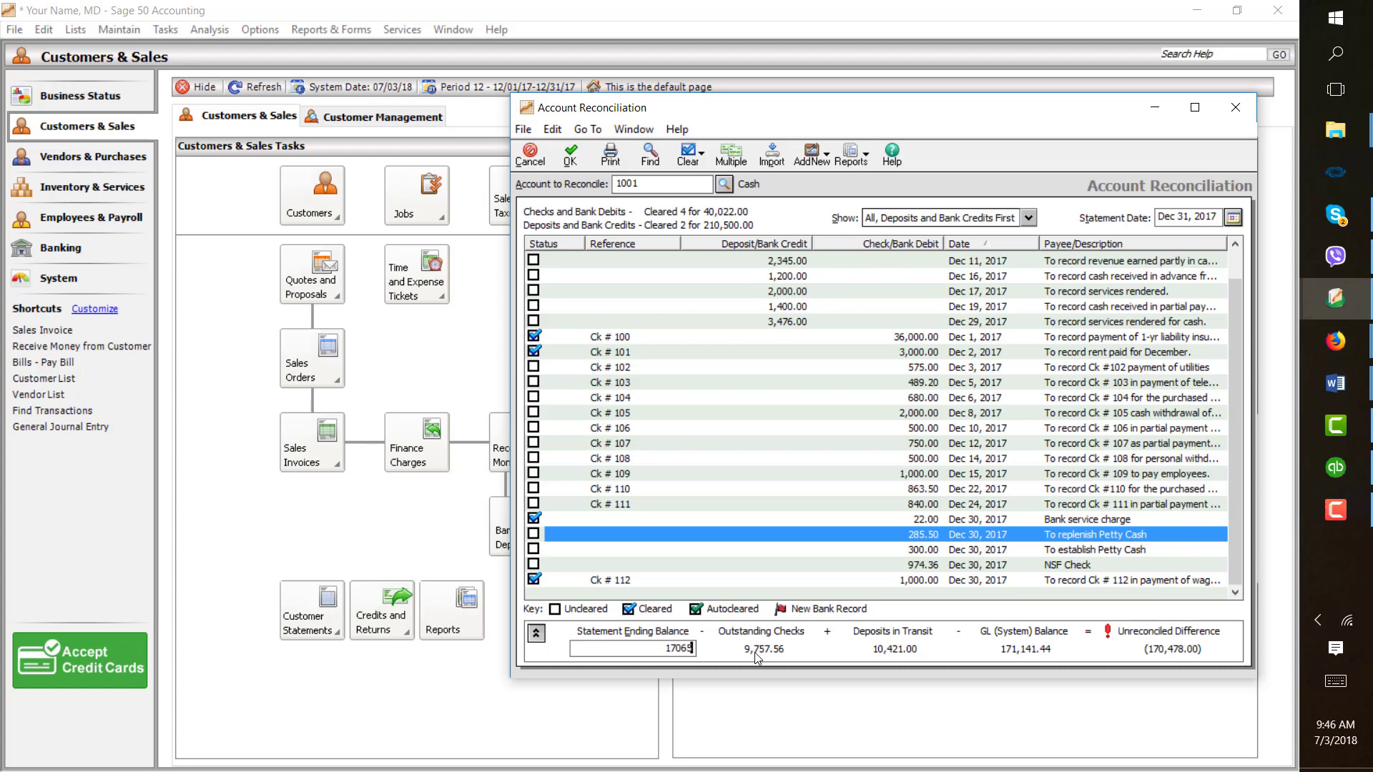